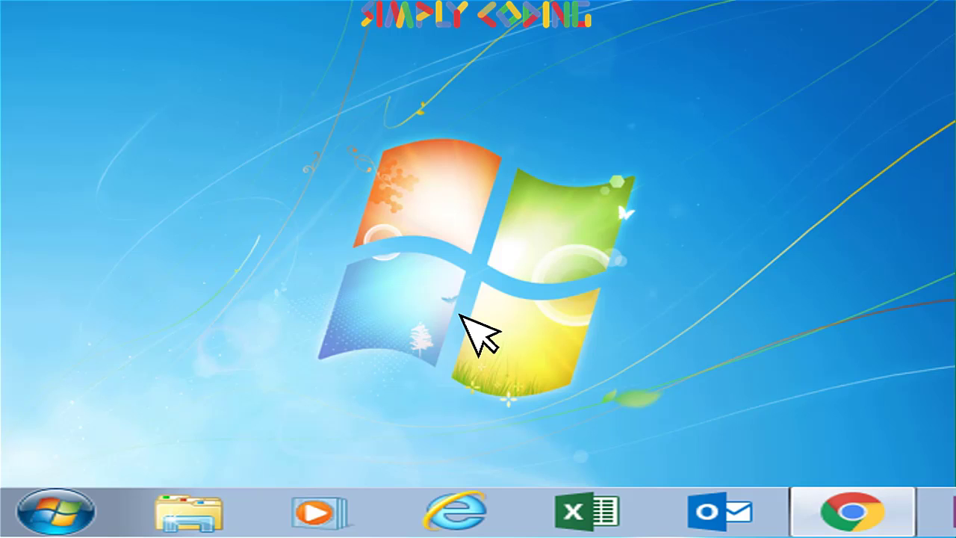
- Launch Paint from the Accessories group of the installed programs
left_click(36, 501)
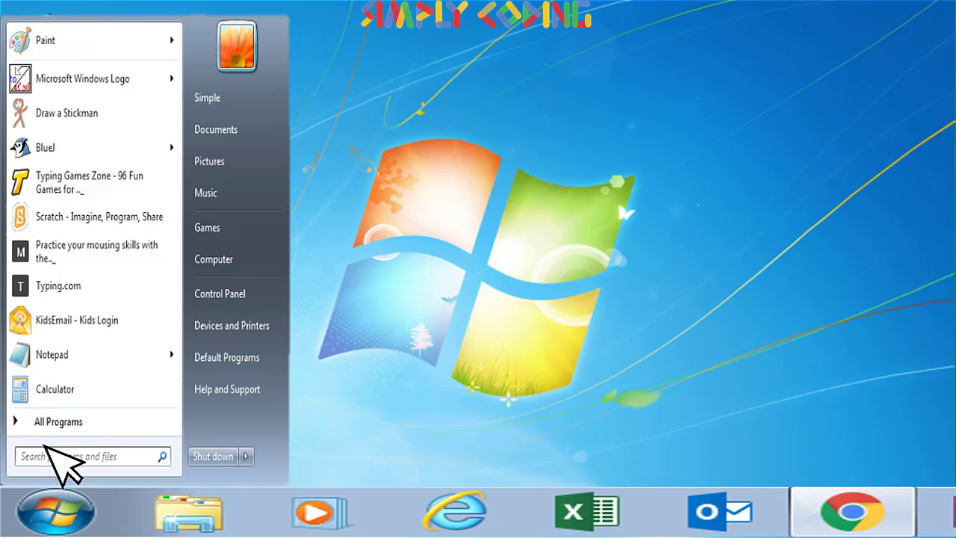
left_click(48, 422)
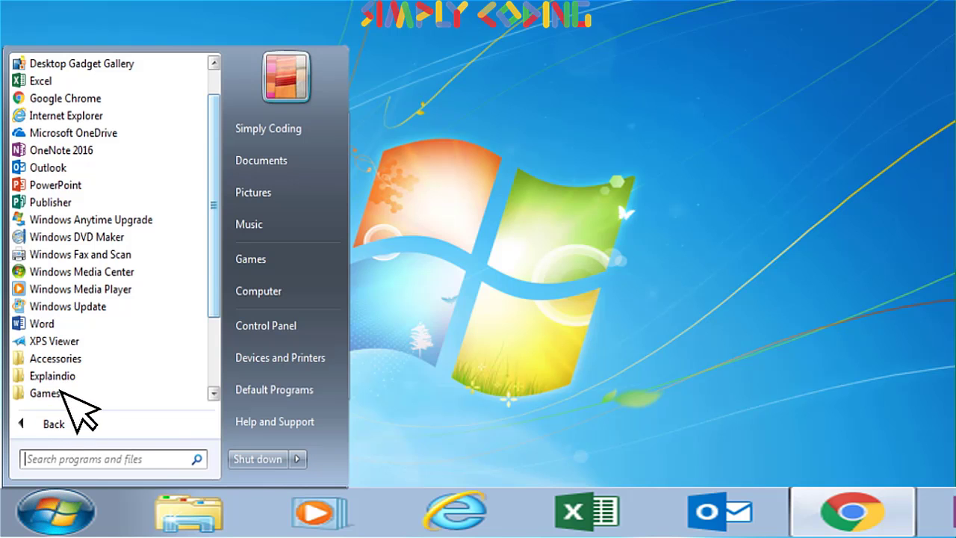
left_click(23, 361)
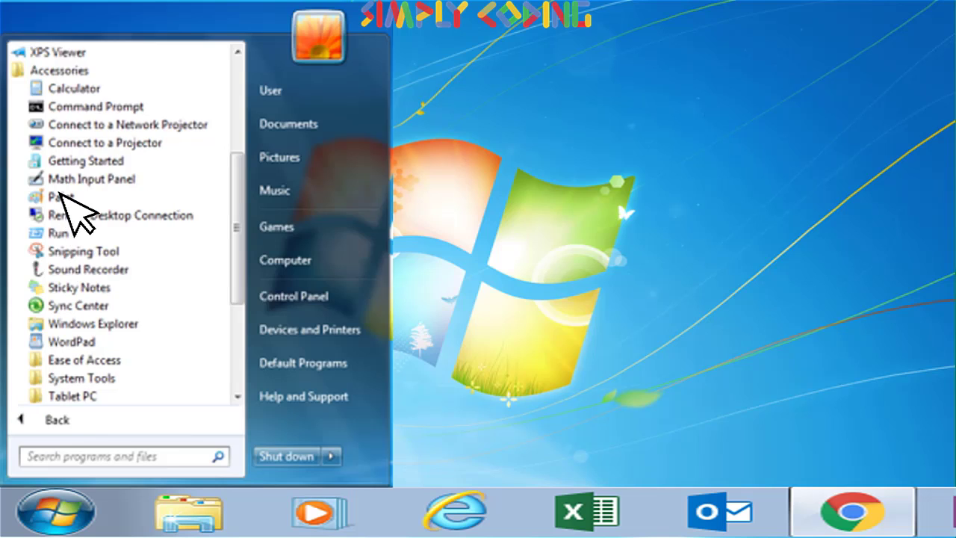
left_click(60, 196)
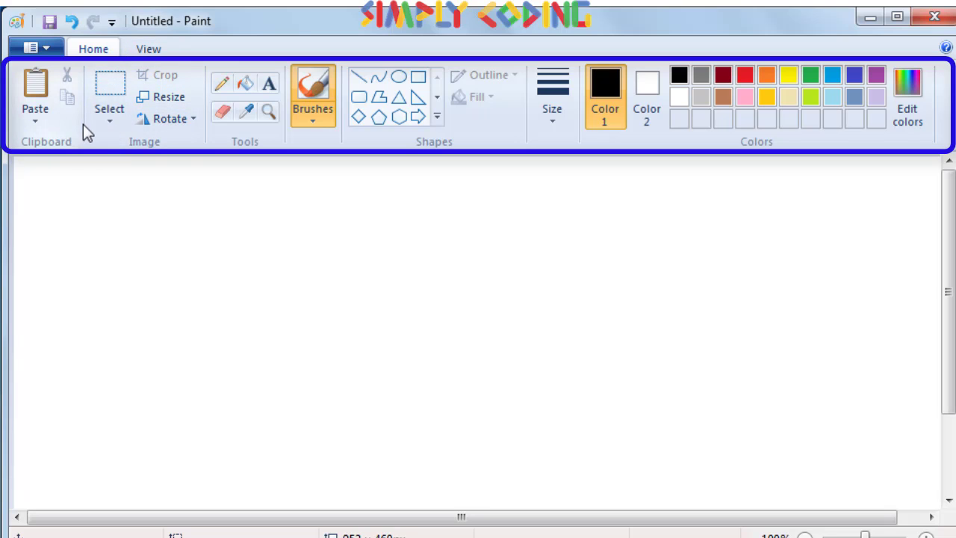
left_click(149, 48)
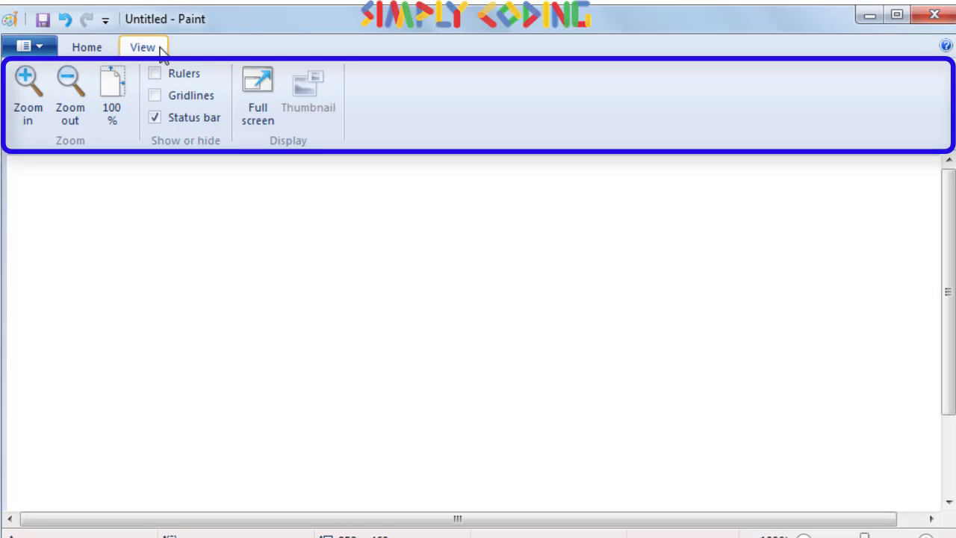
left_click(84, 52)
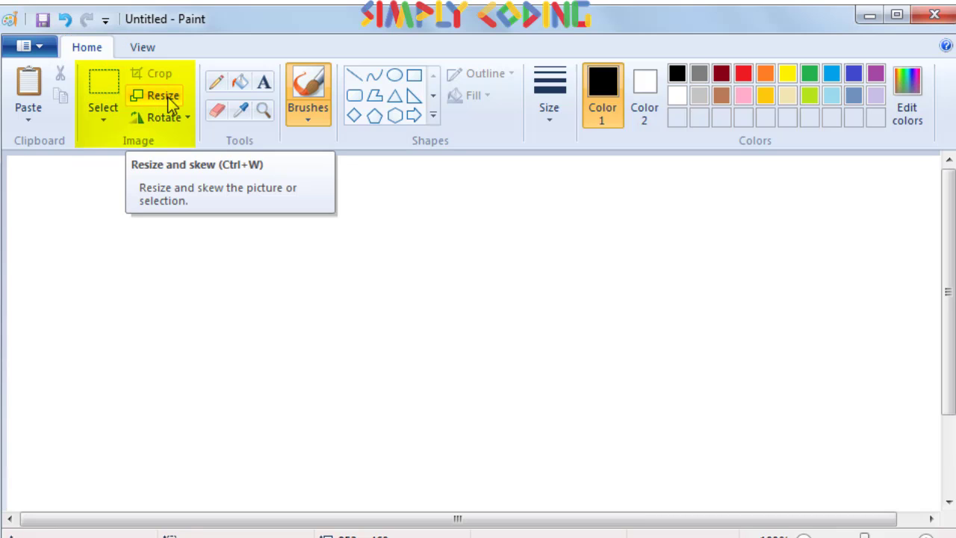
left_click(140, 52)
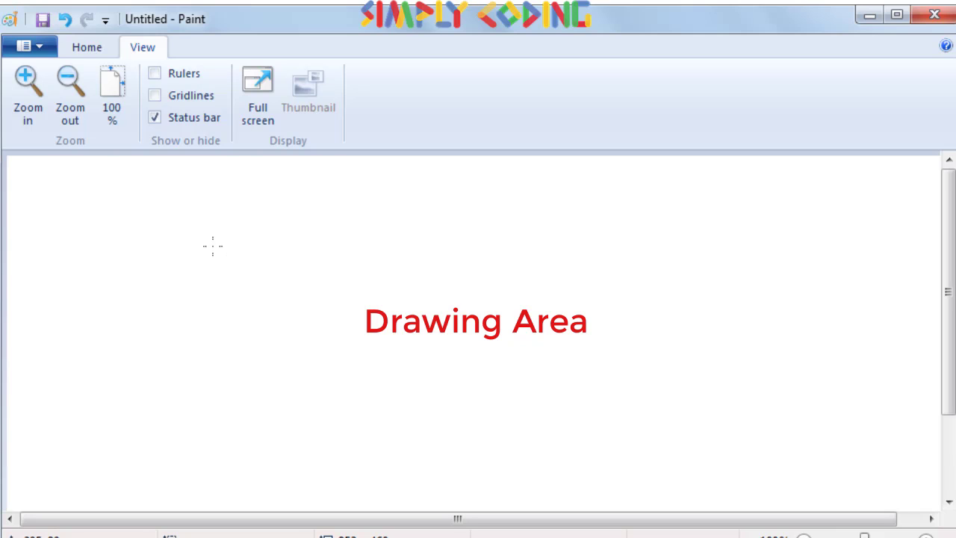
left_click(83, 49)
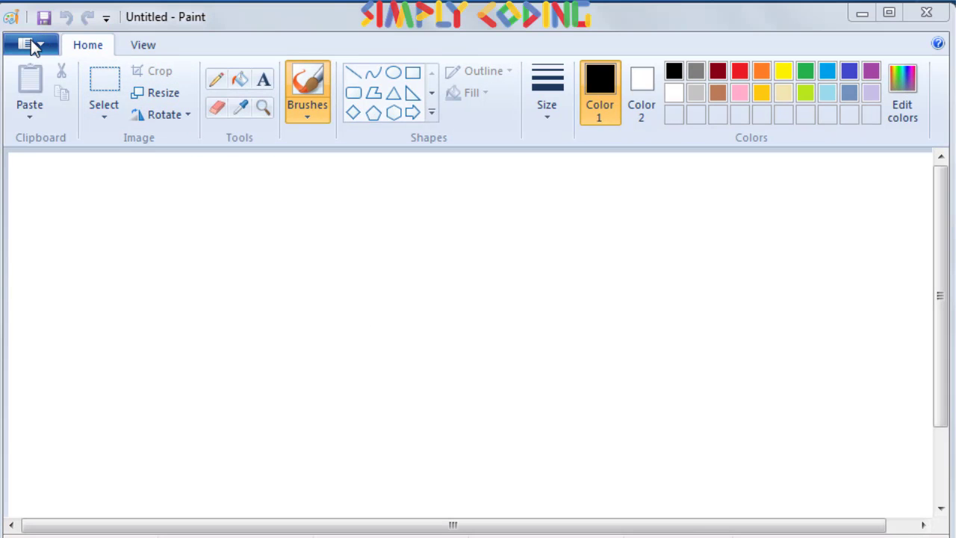
- Start a new picture and draw two black ovals on the canvas, the second one below and to the right of the first
left_click(30, 45)
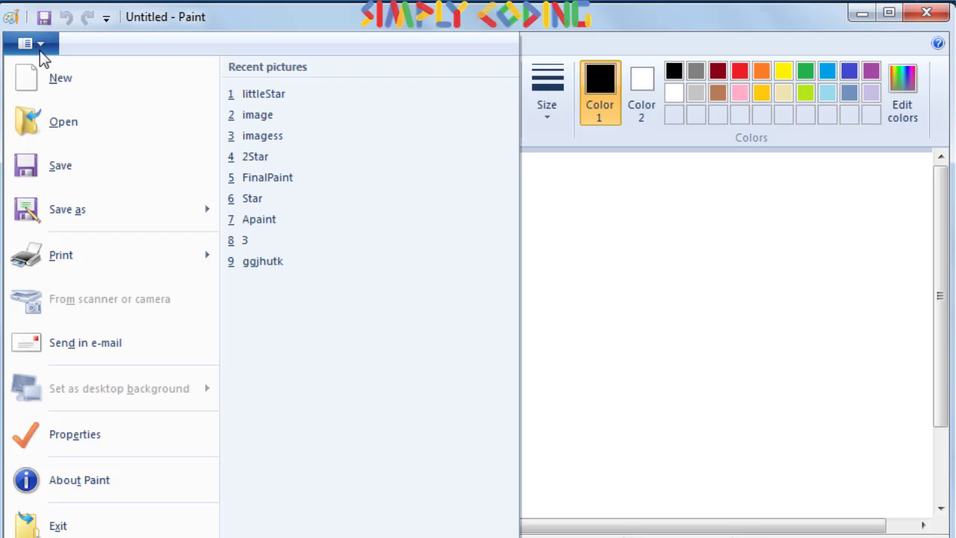
left_click(93, 80)
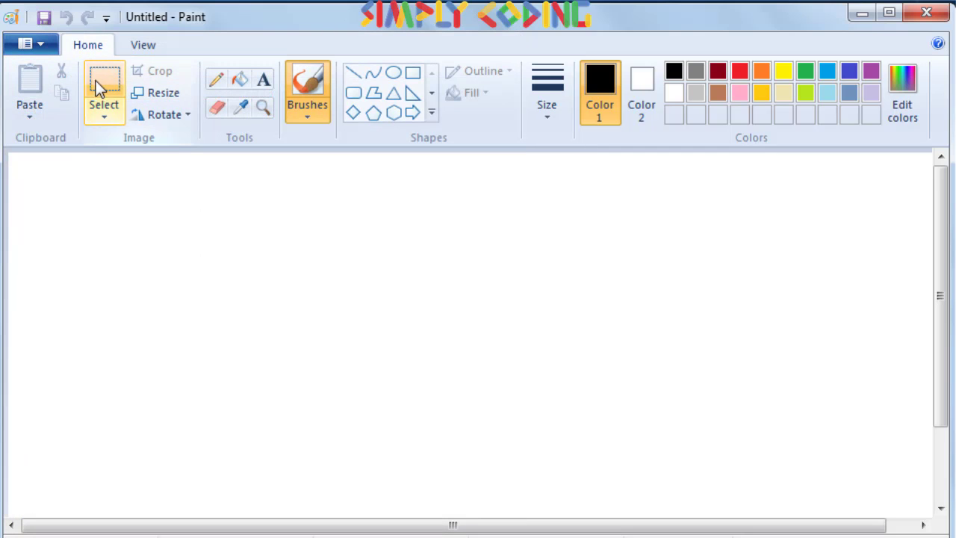
left_click(393, 72)
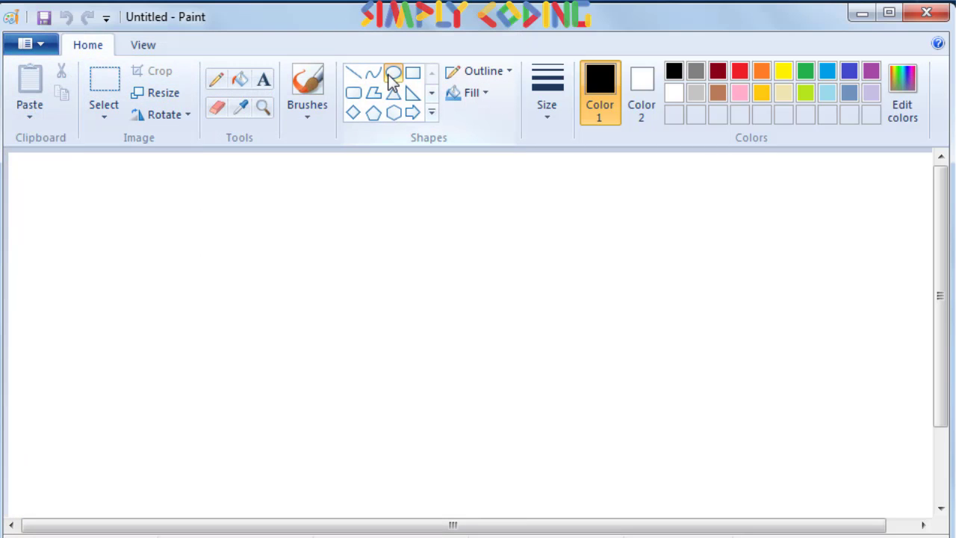
mouse_move(299, 230)
left_mouse_down()
mouse_move(366, 307)
mouse_move(504, 377)
left_mouse_up()
left_click(327, 414)
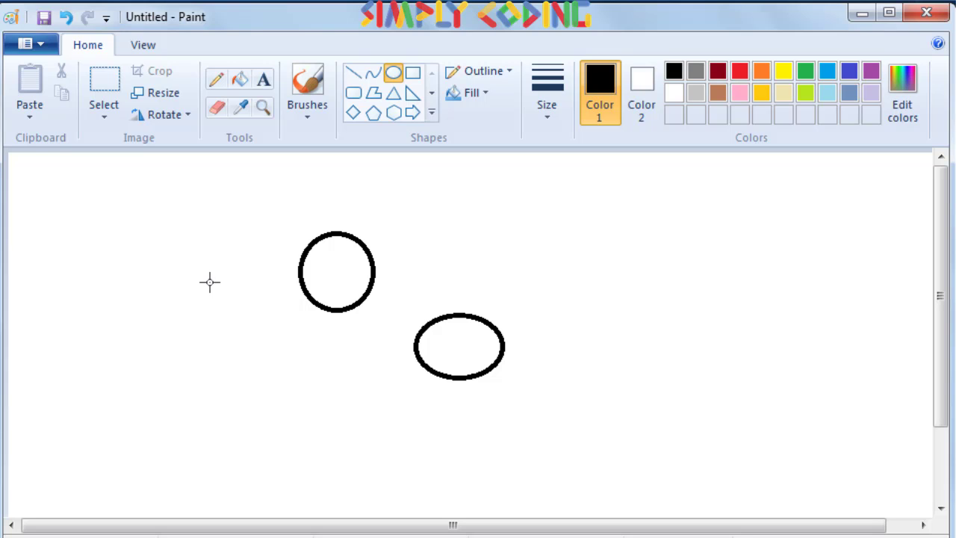
- Save the picture of the two ovals in the Downloads folder as a PNG file named imagess
left_click(44, 18)
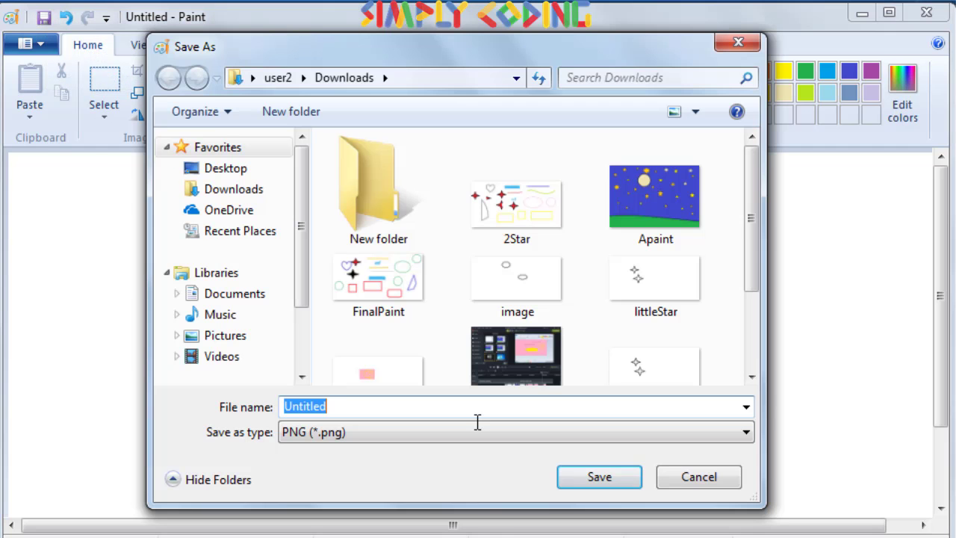
left_click(681, 476)
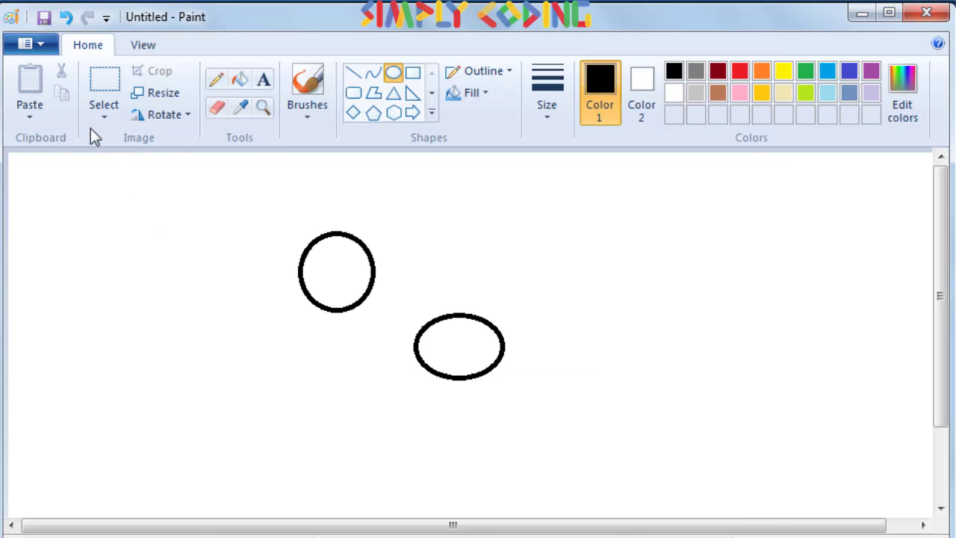
left_click(30, 43)
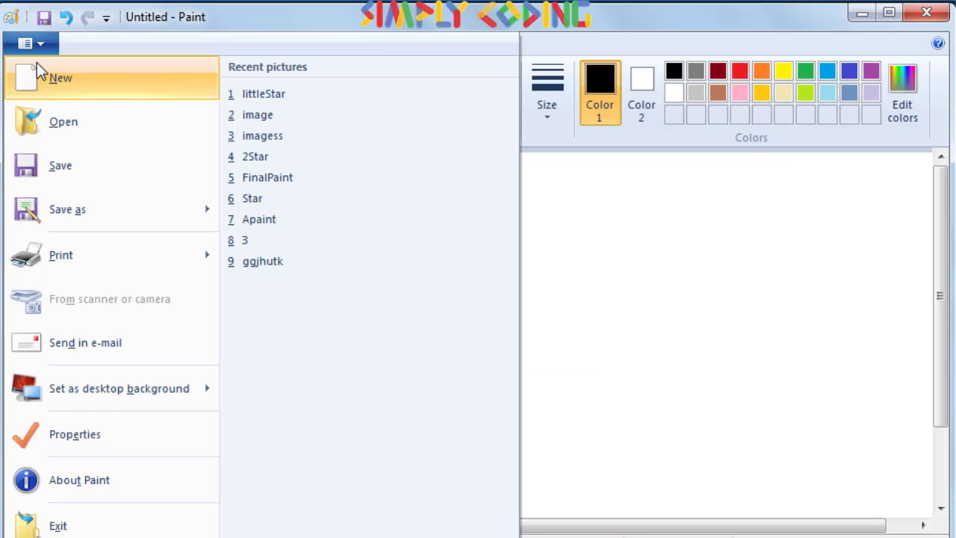
left_click(141, 166)
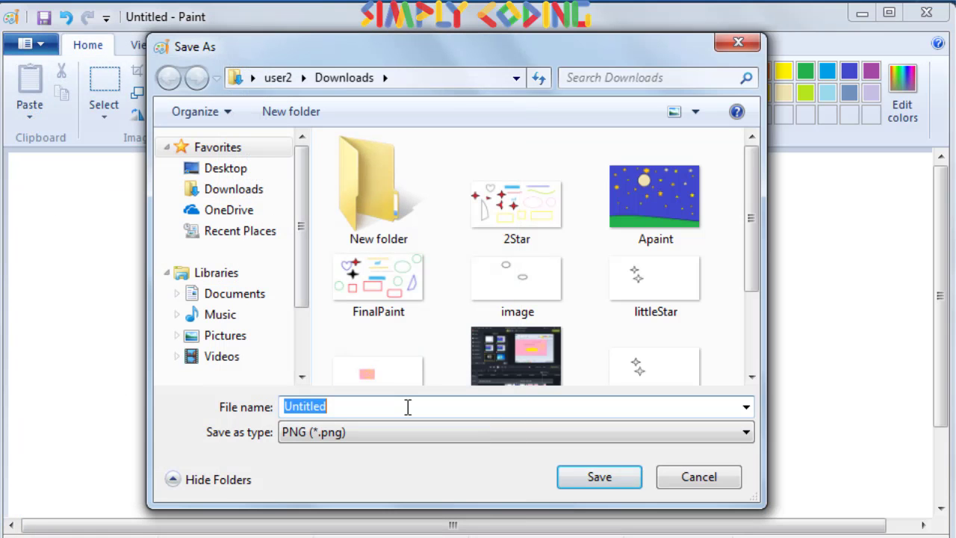
type("imagess")
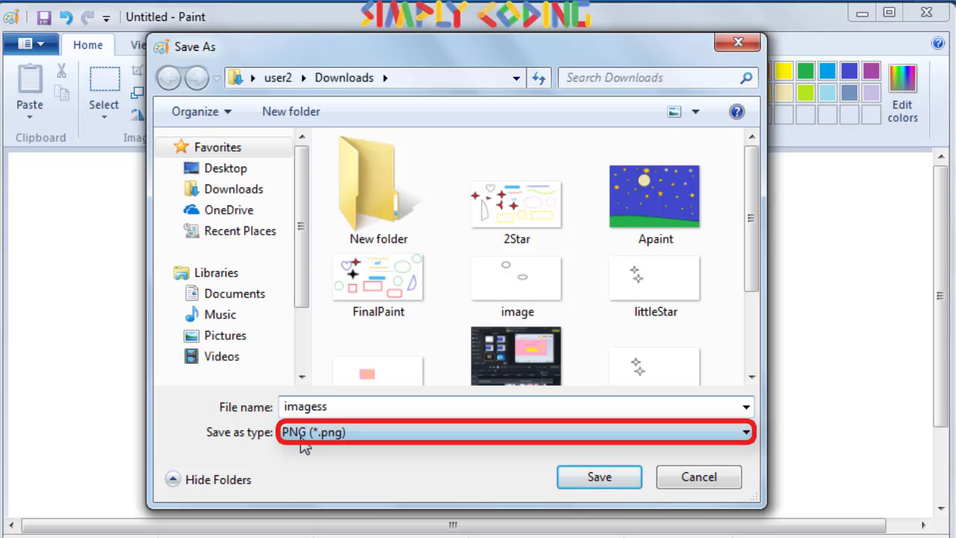
left_click(595, 485)
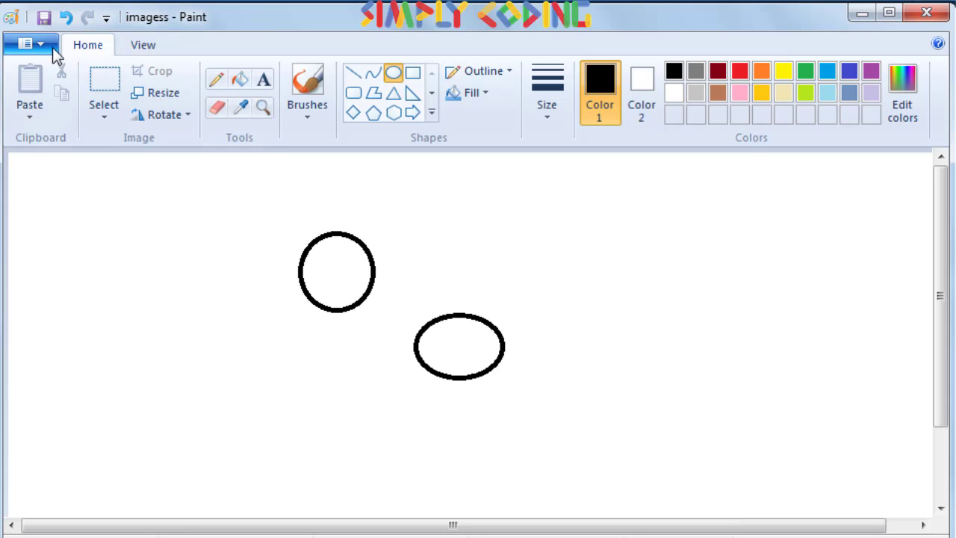
- Open the existing picture littleStar from the Downloads folder
left_click(28, 43)
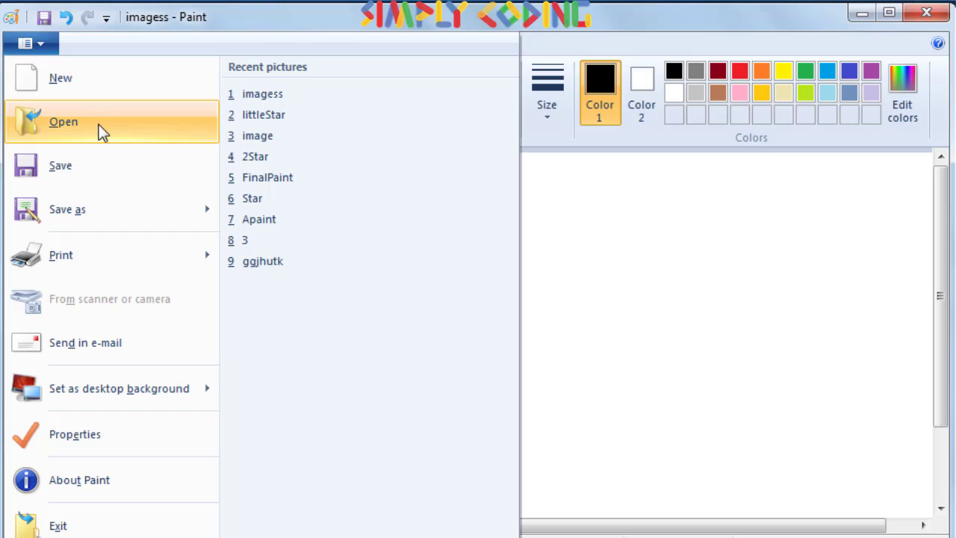
left_click(143, 123)
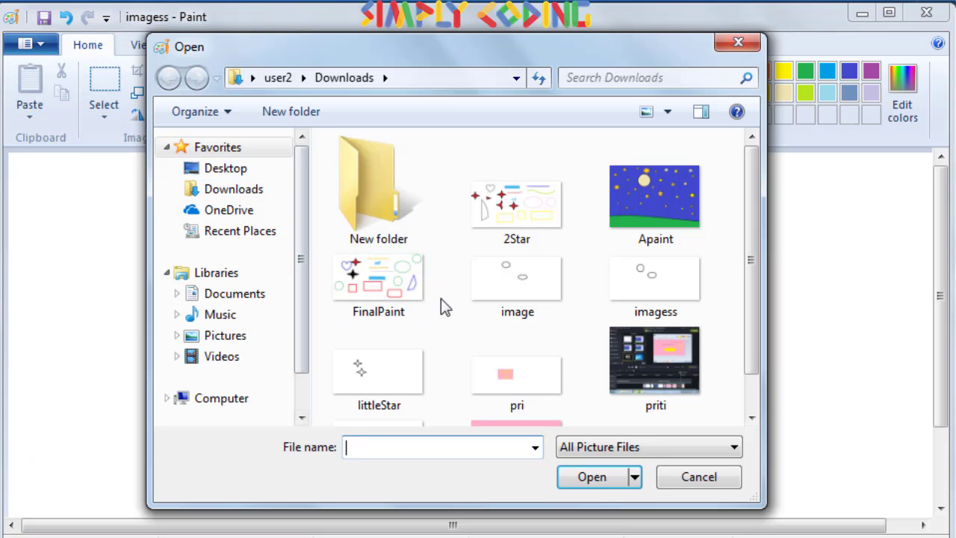
left_click(386, 379)
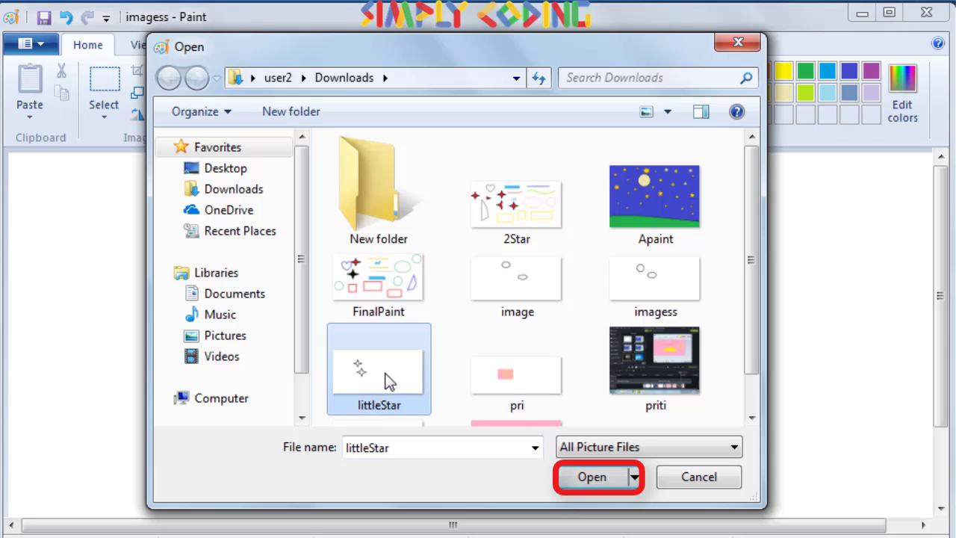
left_click(610, 479)
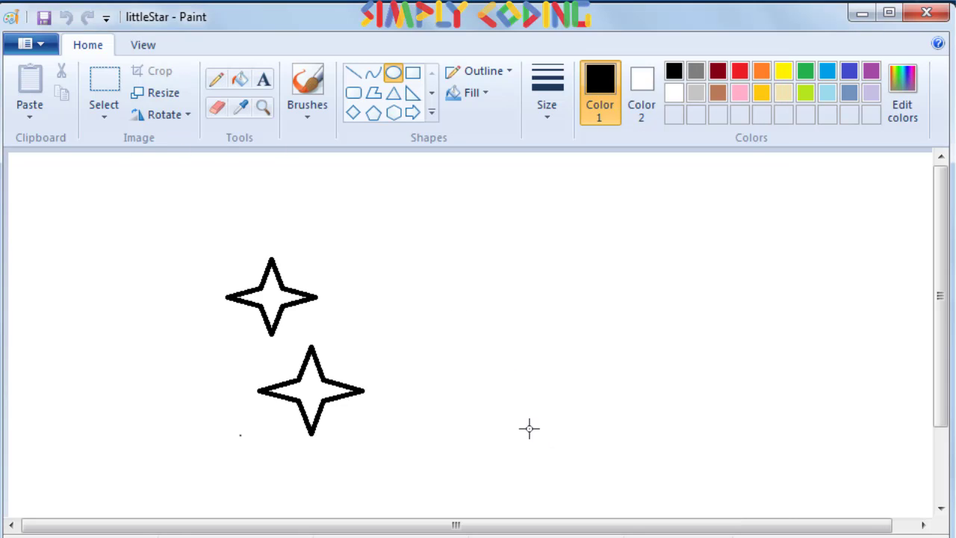
- Print one copy of the littleStar picture using the Send To OneNote 2016 printer
left_click(23, 47)
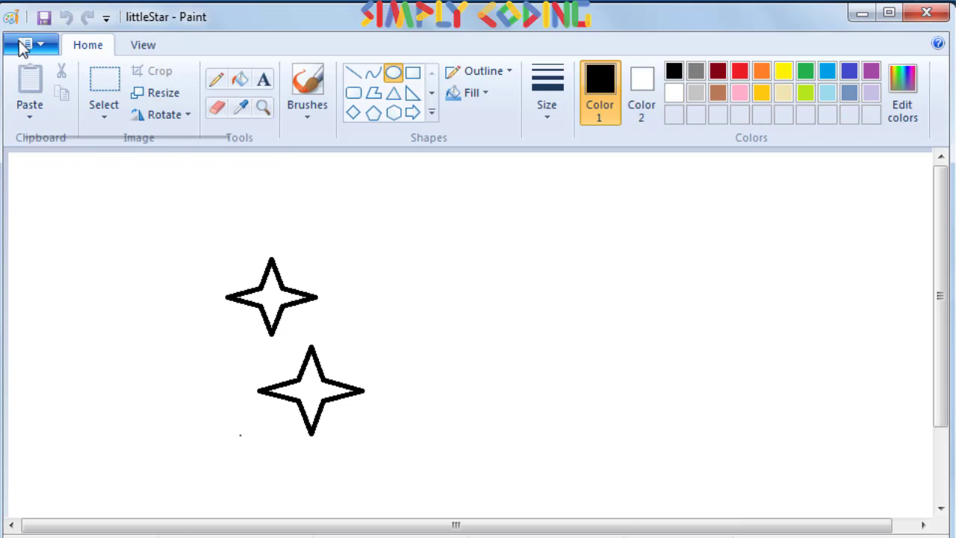
left_click(22, 46)
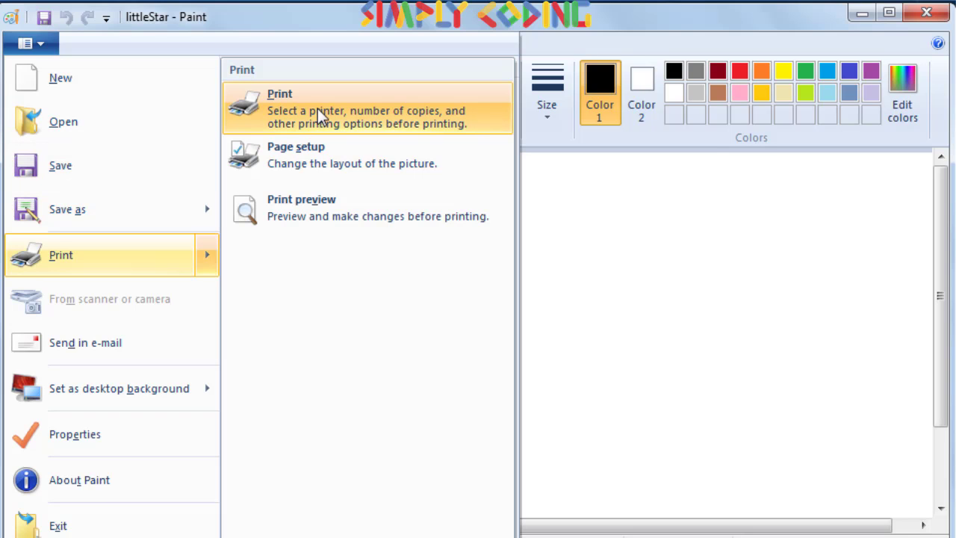
left_click(321, 103)
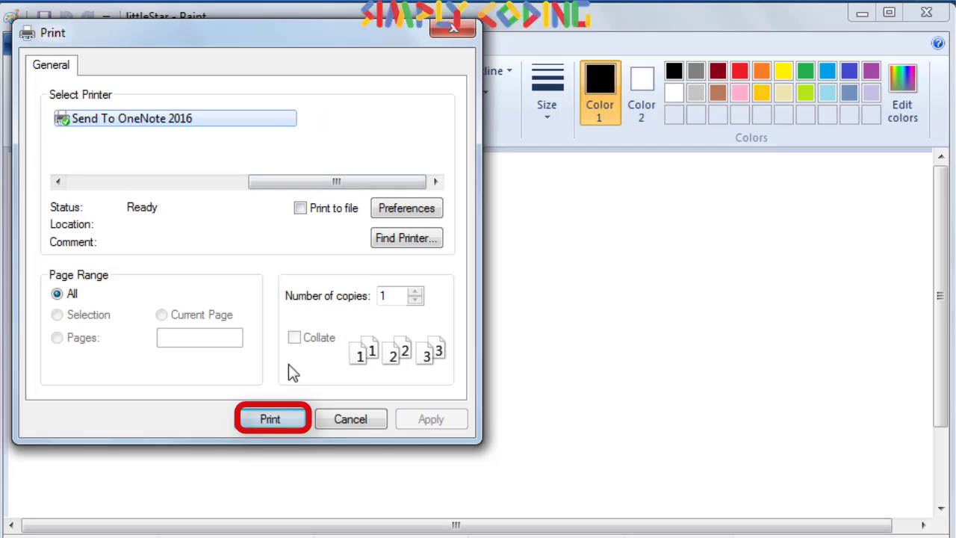
left_click(271, 418)
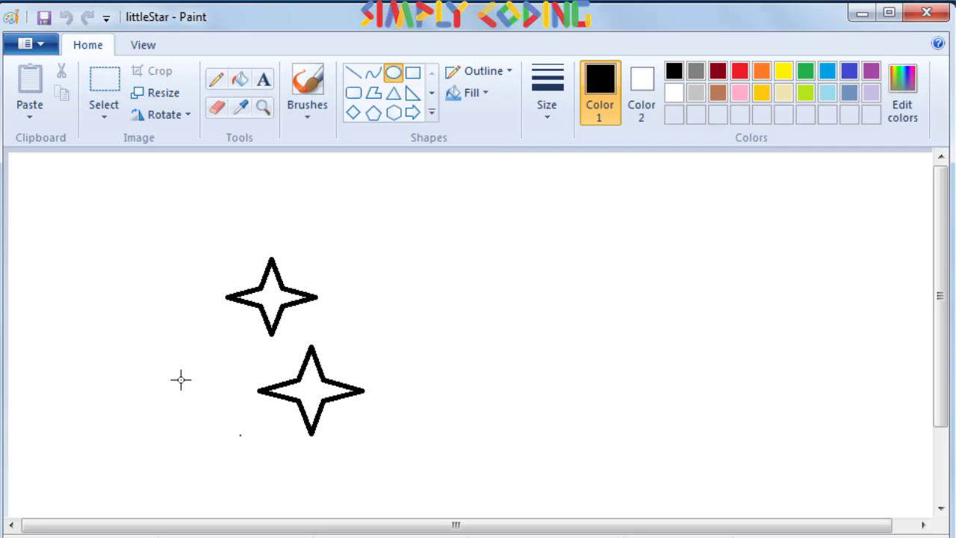
- Close the littleStar picture by exiting the drawing program
left_click(42, 43)
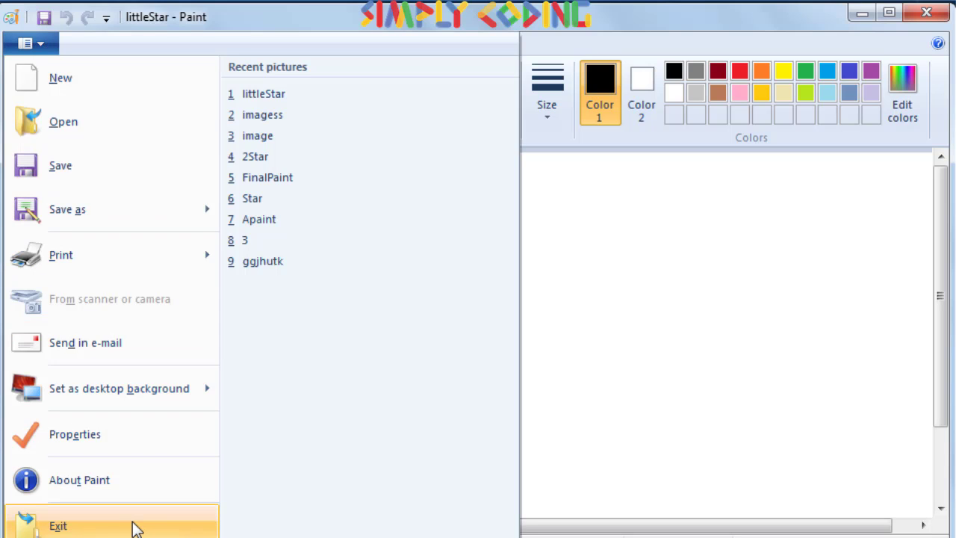
left_click(716, 439)
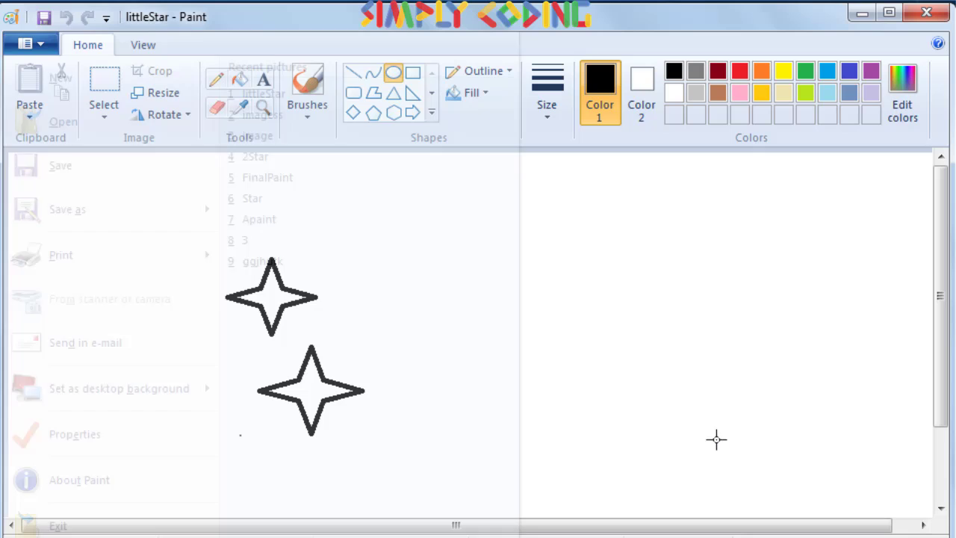
left_click(926, 12)
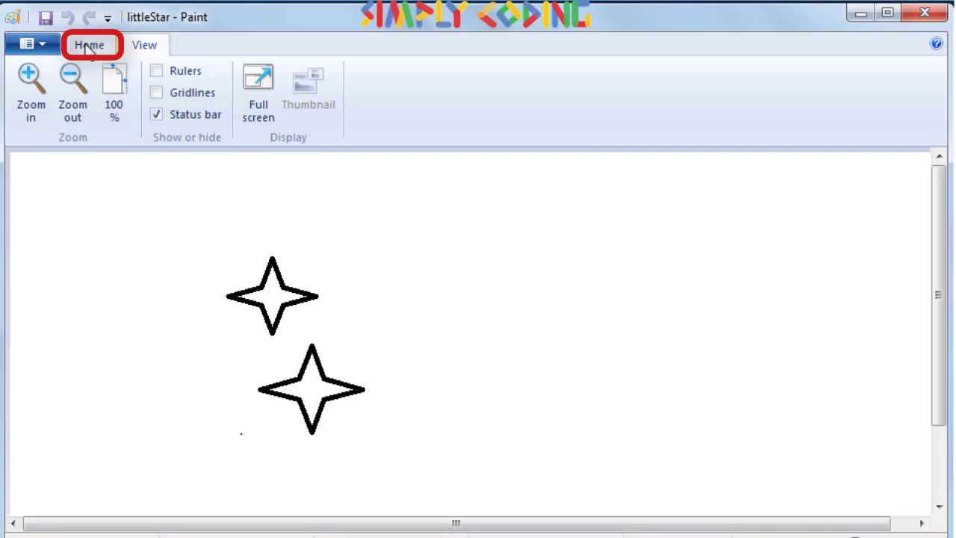
- Draw a thin black horizontal line with the Pencil tool, above and to the right of the upper star
left_click(88, 46)
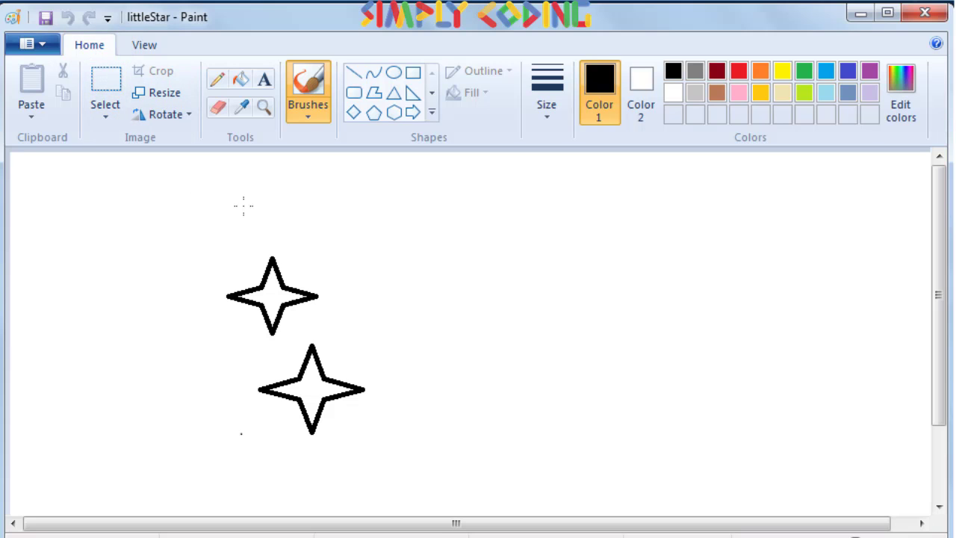
left_click(217, 82)
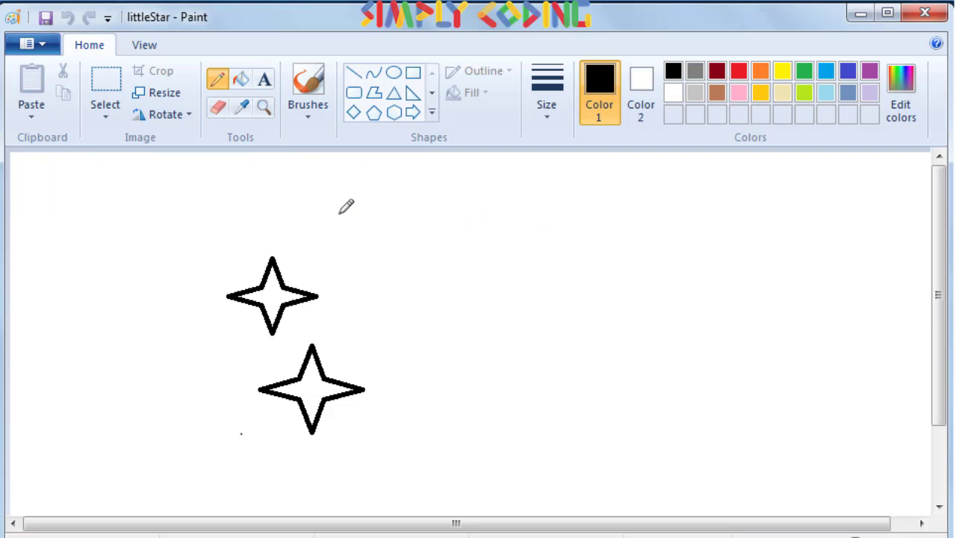
left_click_drag(351, 206, 515, 204)
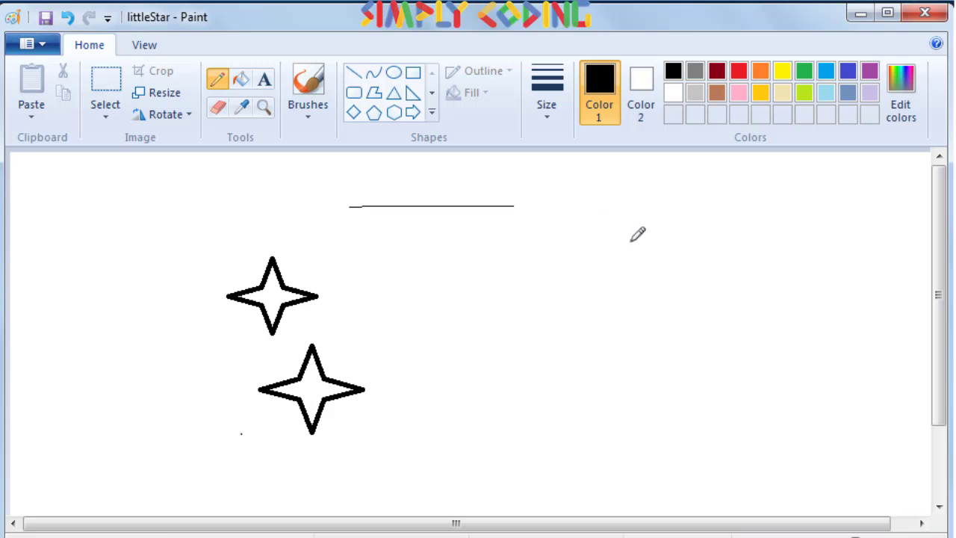
- Draw a red horizontal line in the thickest Pencil size just below the thin black line
left_click(546, 121)
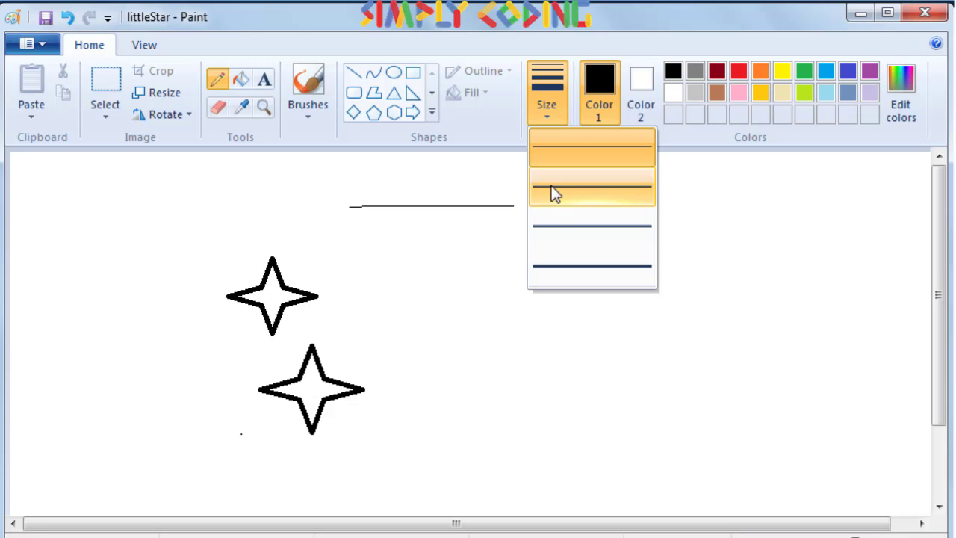
left_click(567, 269)
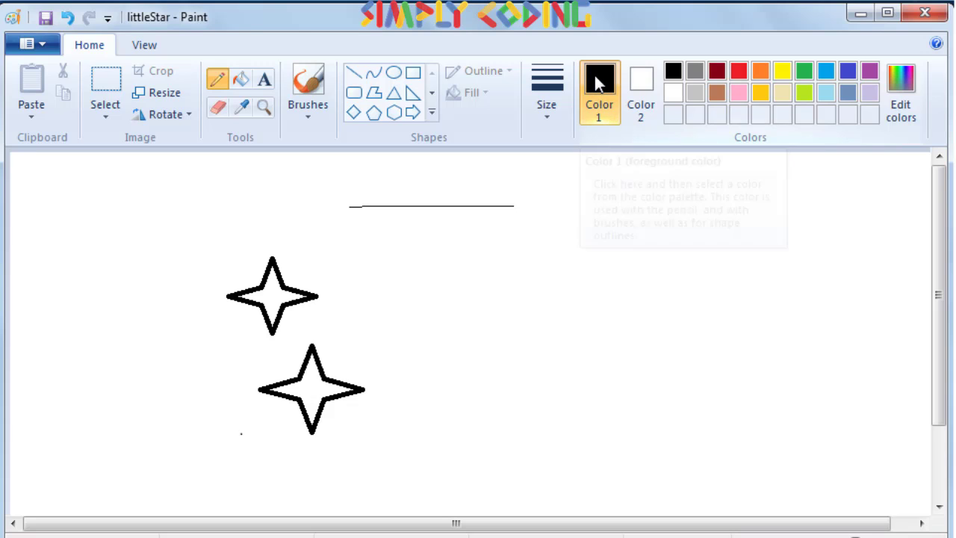
left_click(737, 72)
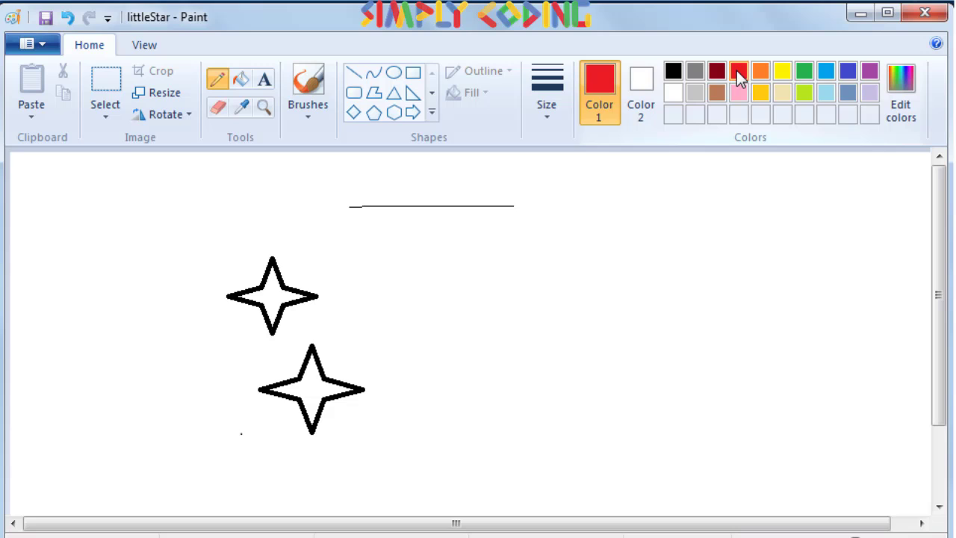
left_click_drag(353, 226, 515, 221)
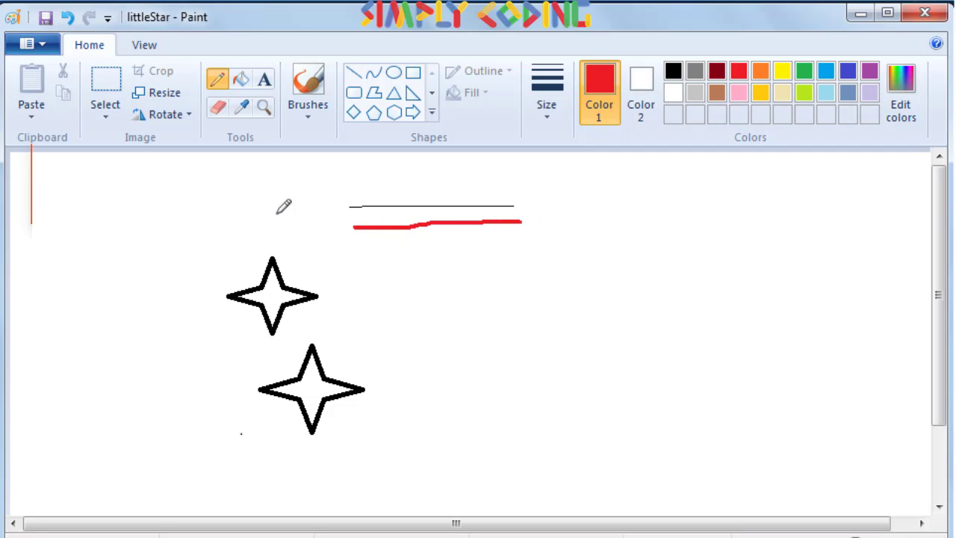
- Fill the inside of the upper star with red
left_click(245, 85)
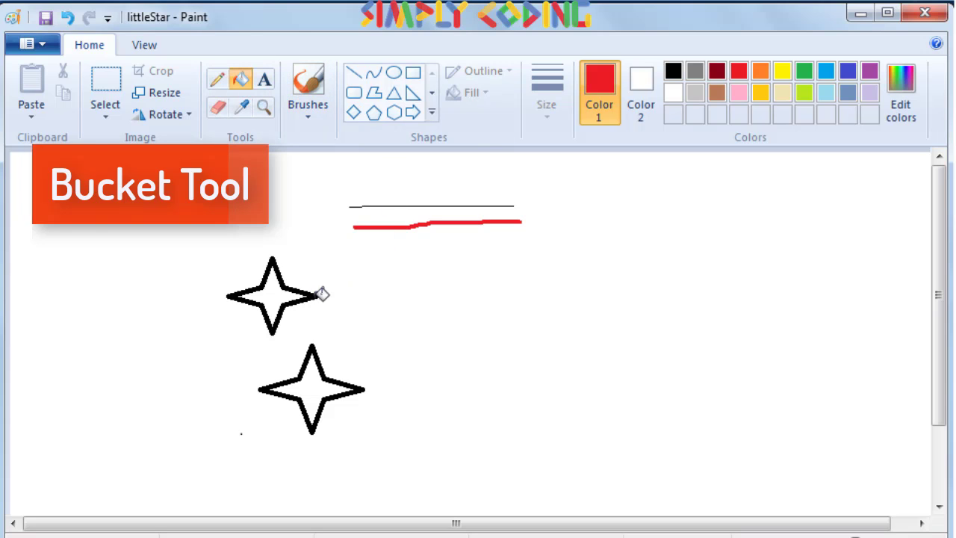
left_click(272, 298)
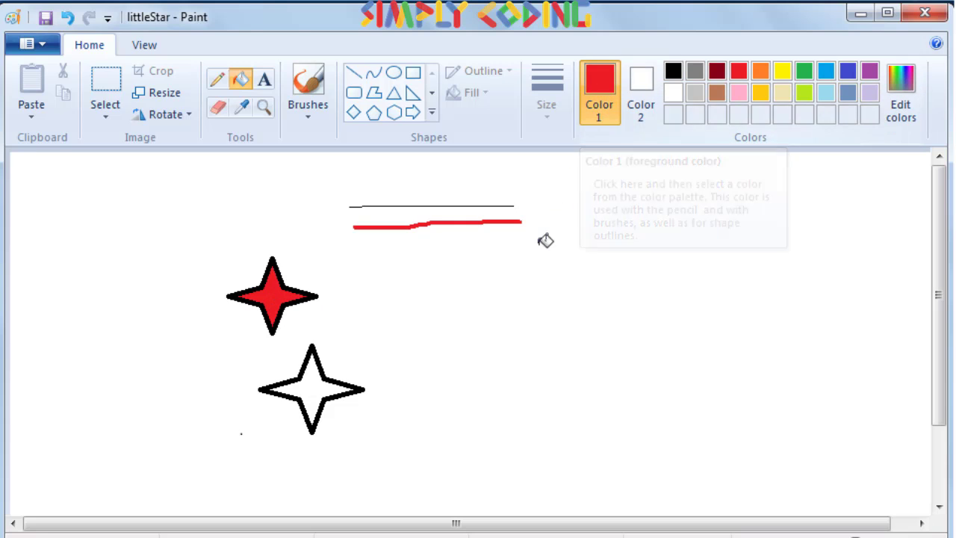
- Add a text box beside the upper star containing the red text asdf
left_click(265, 81)
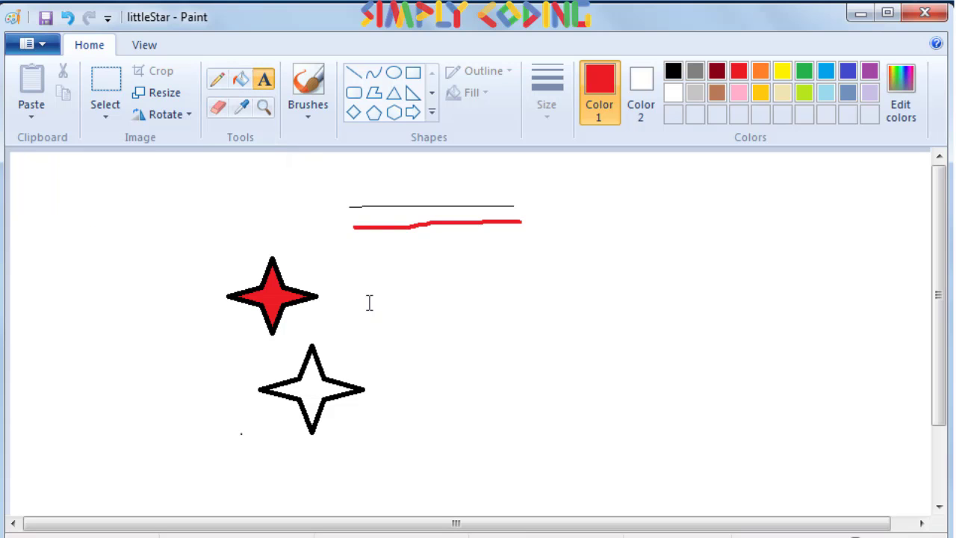
left_click_drag(363, 286, 529, 327)
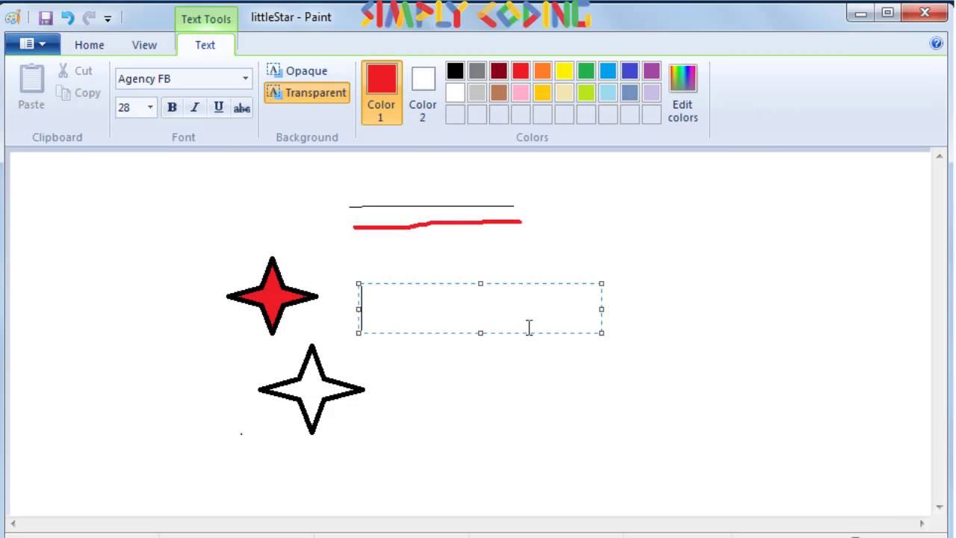
type("asdf")
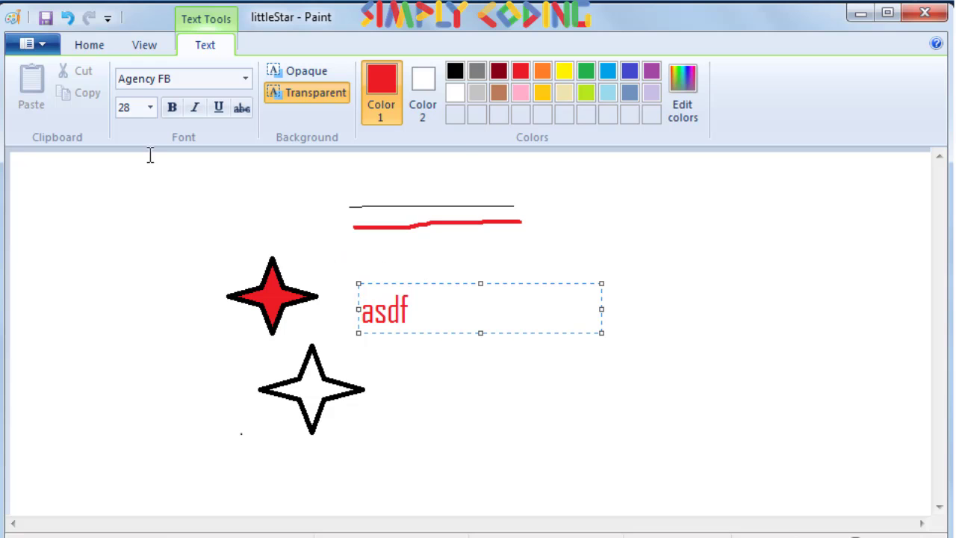
left_click(244, 77)
left_click(245, 77)
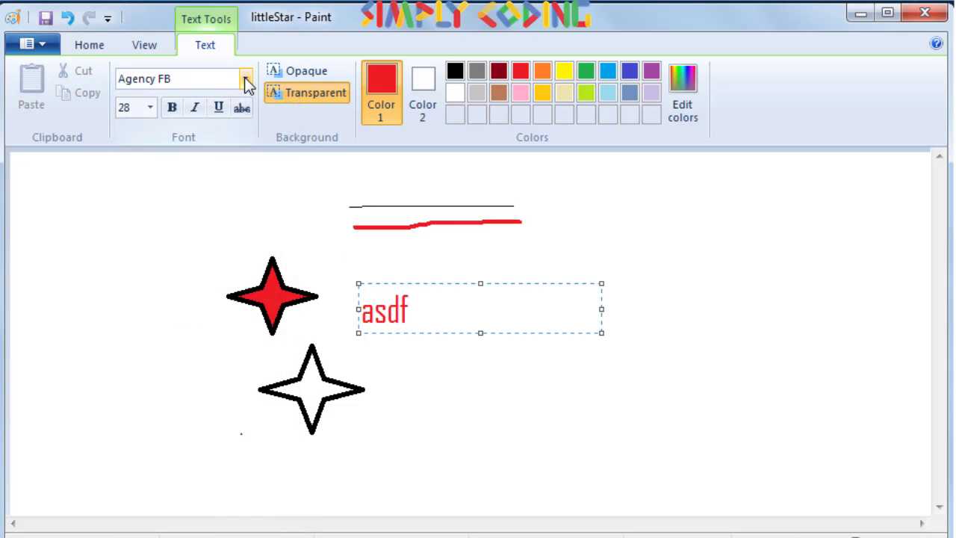
left_click(150, 108)
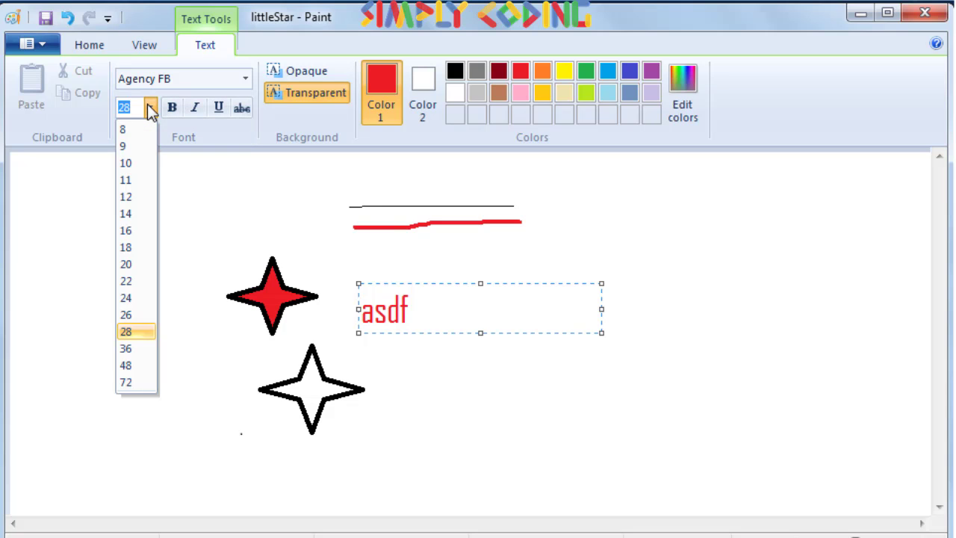
left_click(148, 106)
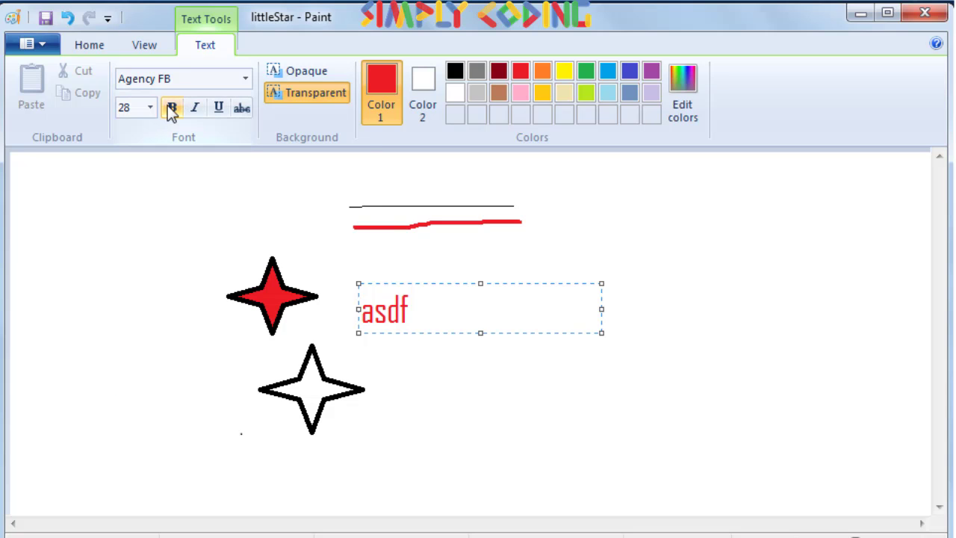
- Turn on bold, italic and underline for the text box and set its background to opaque
left_click(172, 109)
left_click(194, 109)
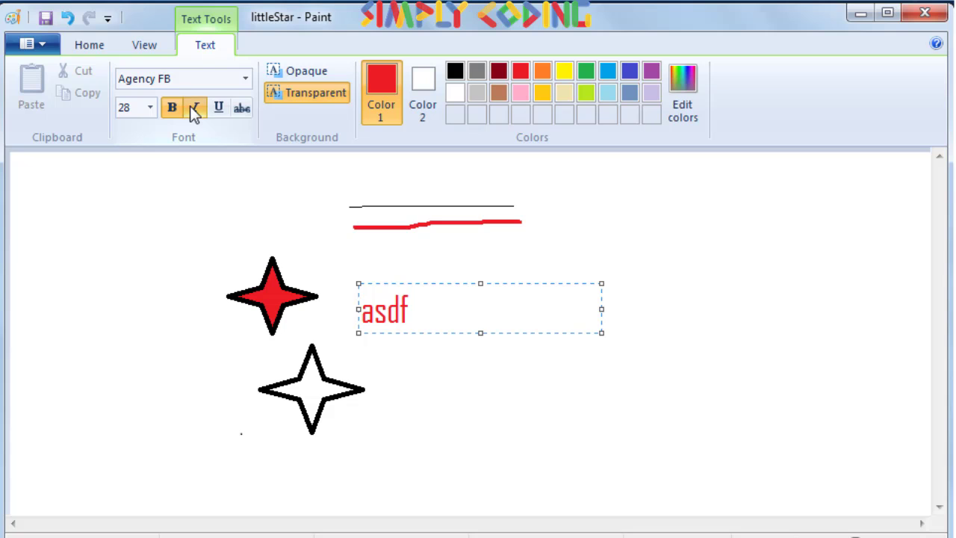
left_click(215, 109)
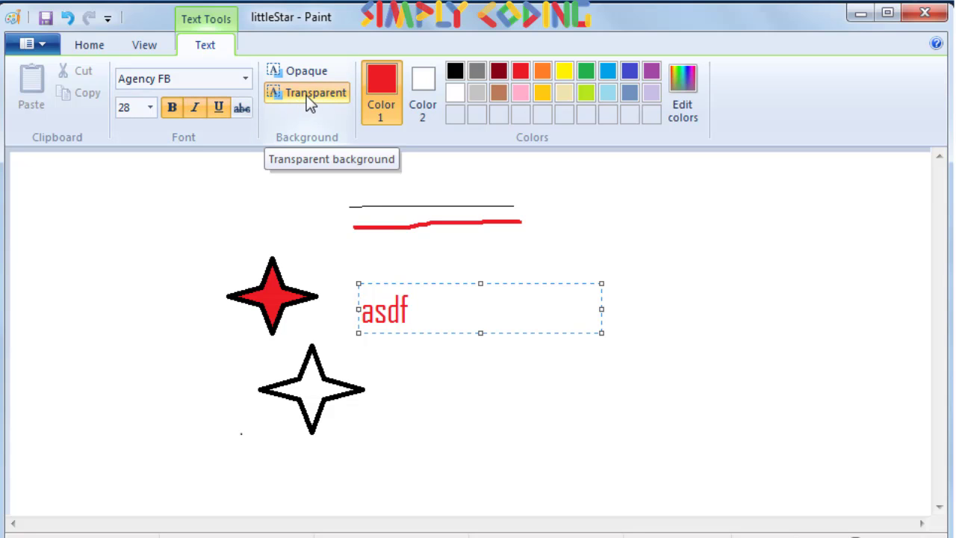
left_click(311, 103)
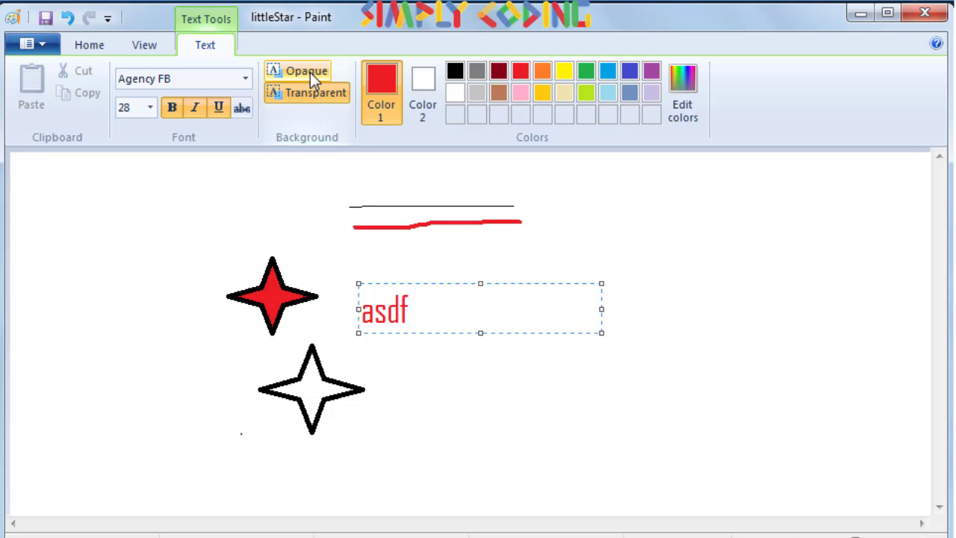
left_click(310, 72)
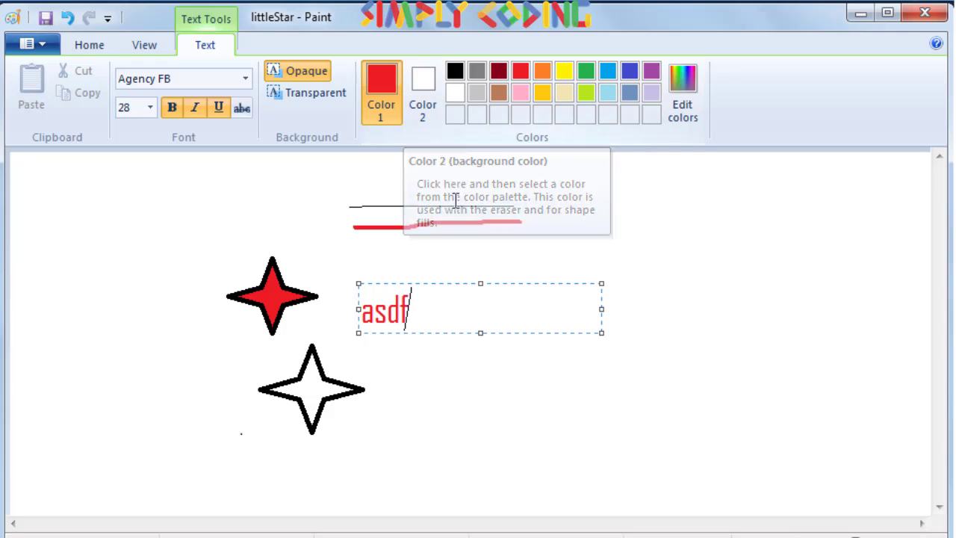
- Recolor the text asdf green and finish editing the text box
left_click_drag(409, 310, 347, 308)
left_click(586, 72)
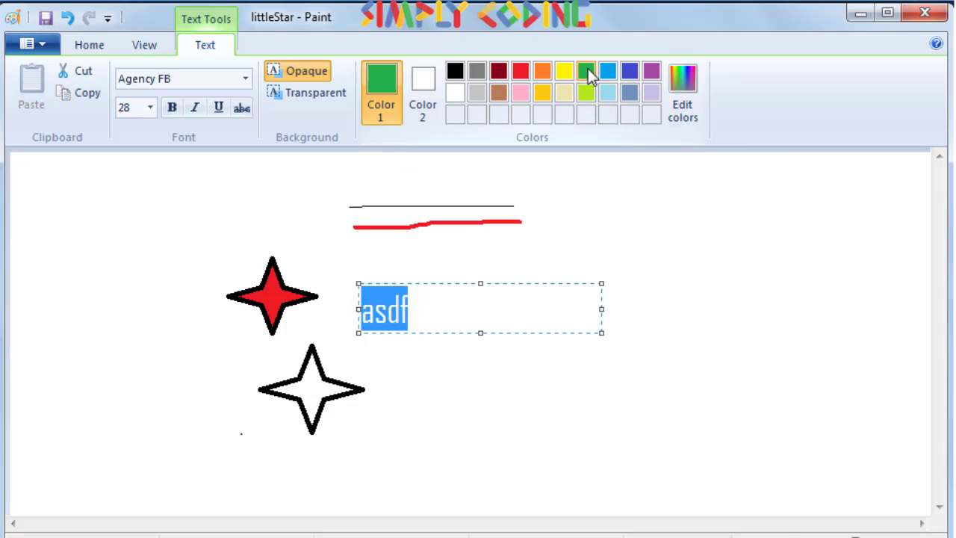
left_click(536, 401)
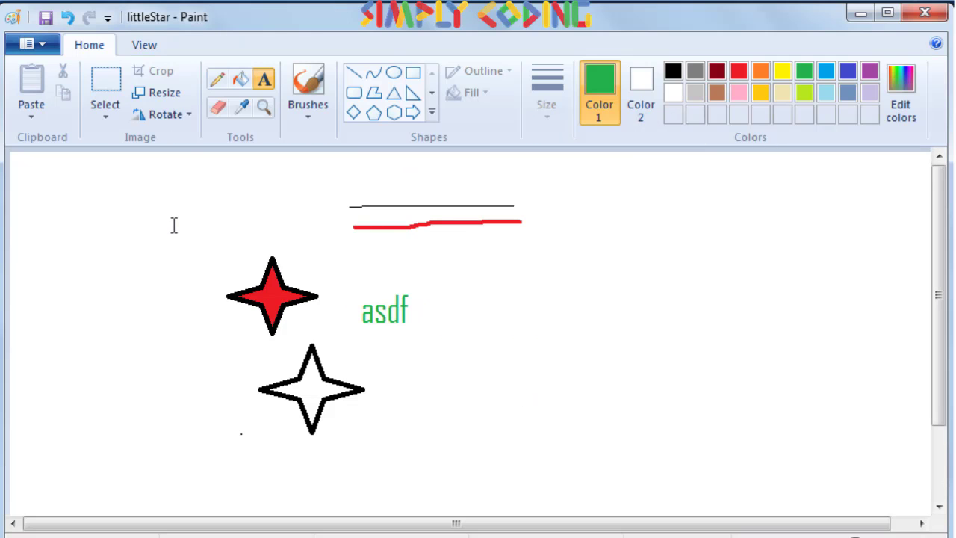
- Erase the thin black line above the red line using the Eraser in its thickest size
left_click(219, 109)
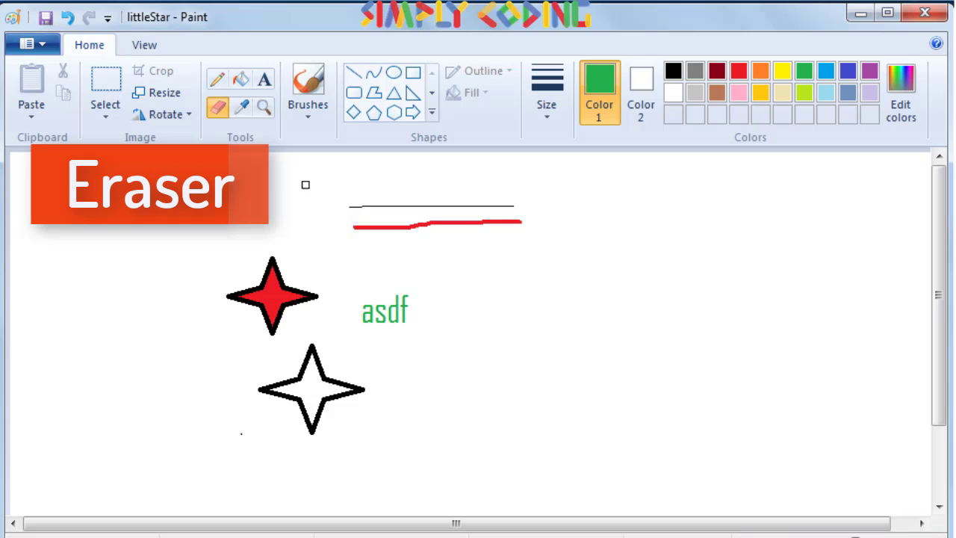
left_click(547, 117)
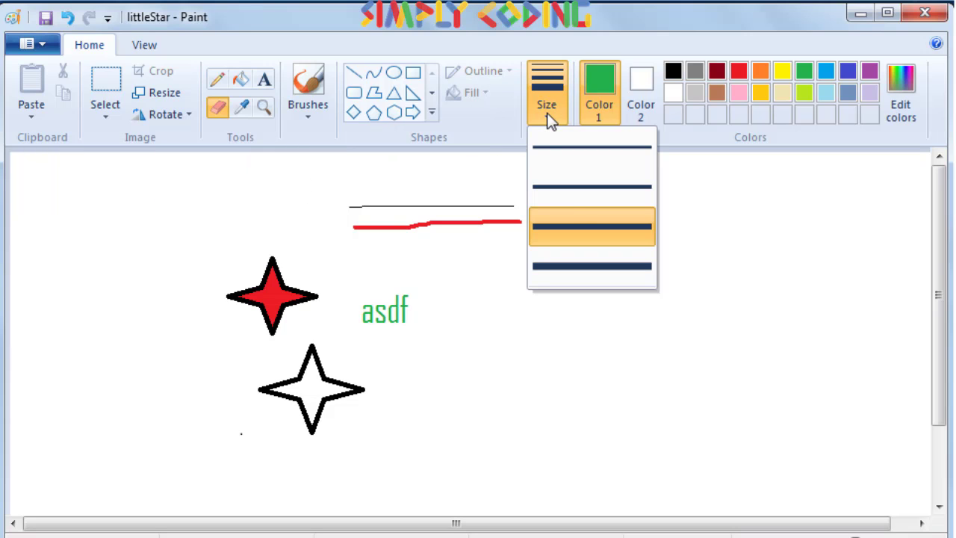
left_click(575, 280)
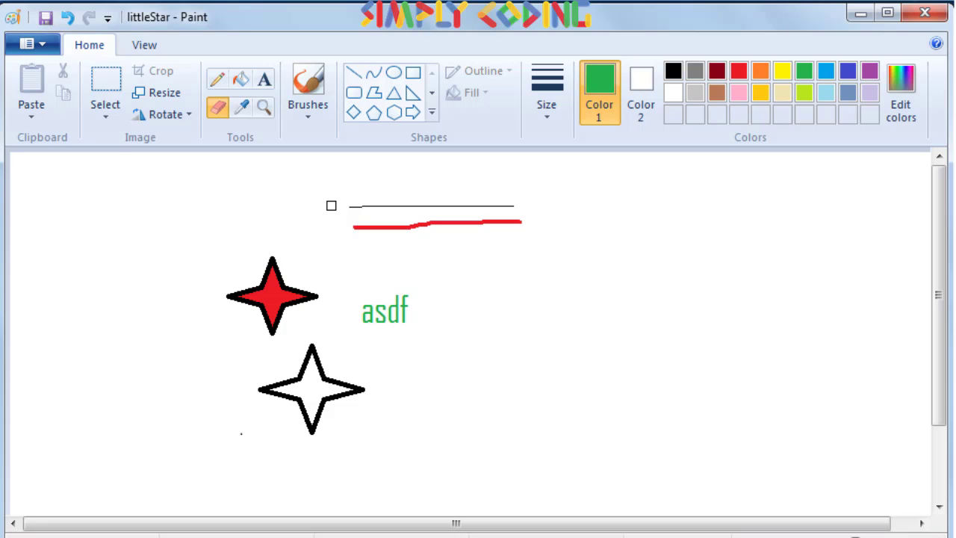
left_click_drag(330, 206, 521, 207)
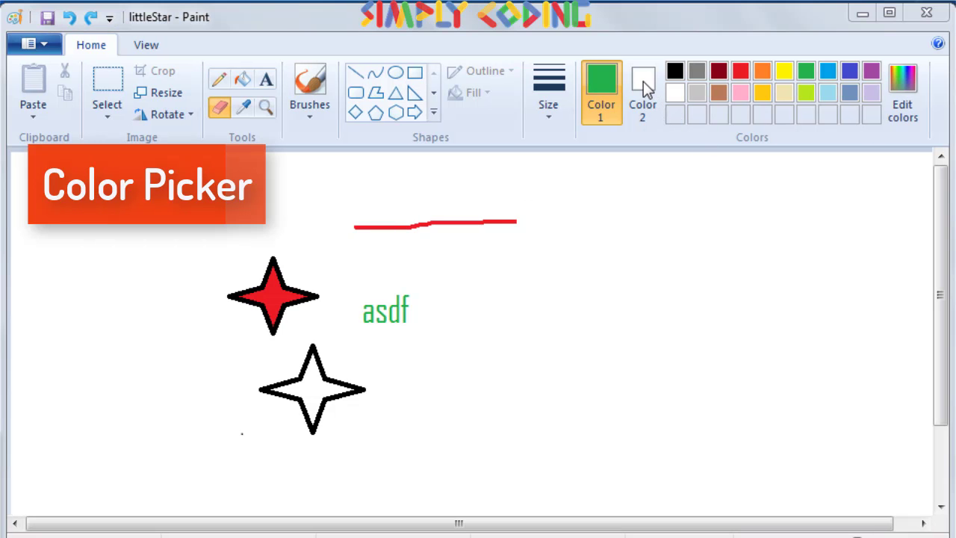
- Sample the upper star's red with the Color picker and fill the lower star with it
left_click(243, 79)
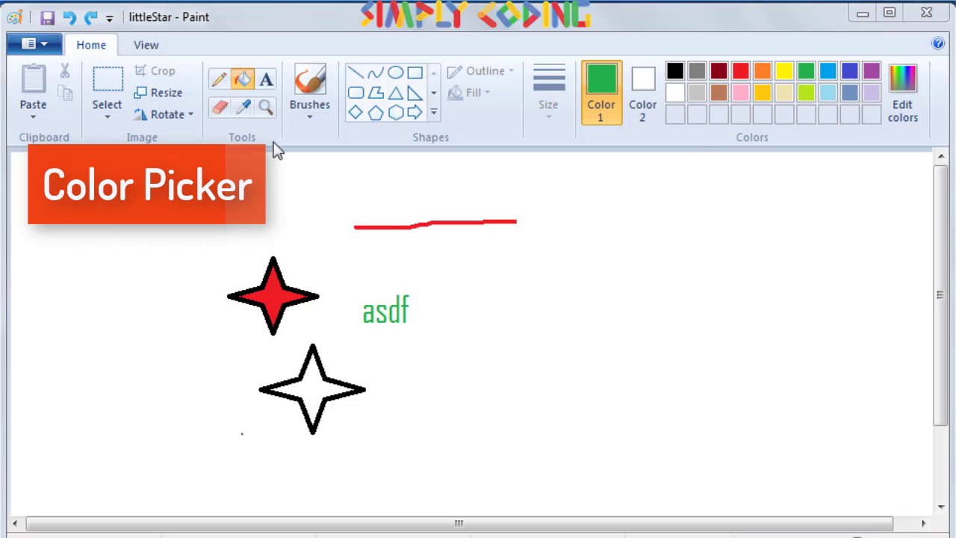
left_click(242, 106)
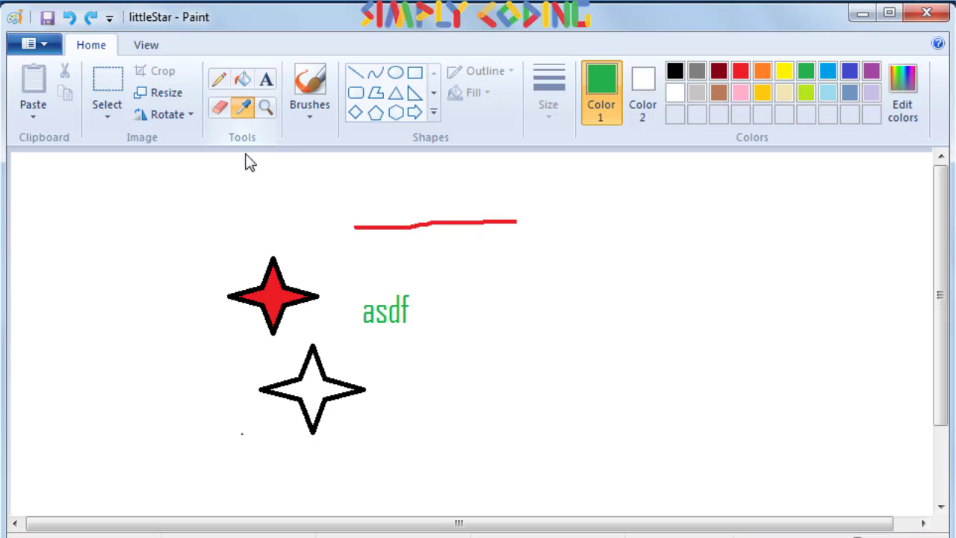
left_click(279, 292)
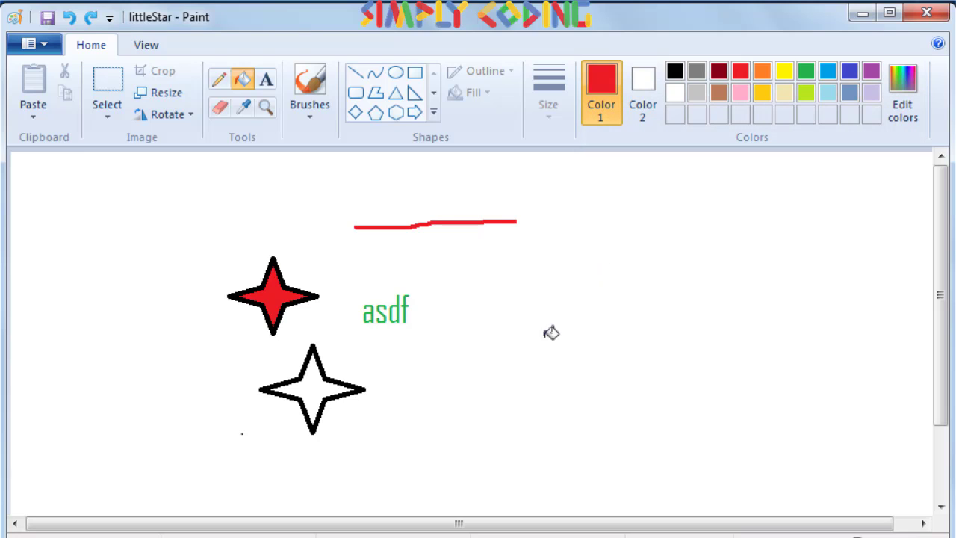
left_click(318, 384)
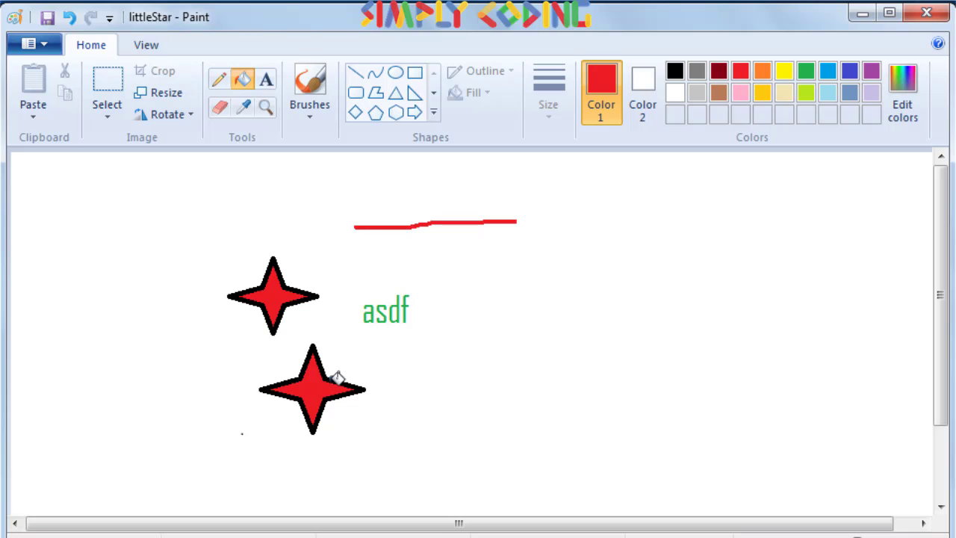
- Magnify the picture around the text asdf, zoom back out, and magnify the area beside the lower star
left_click(266, 107)
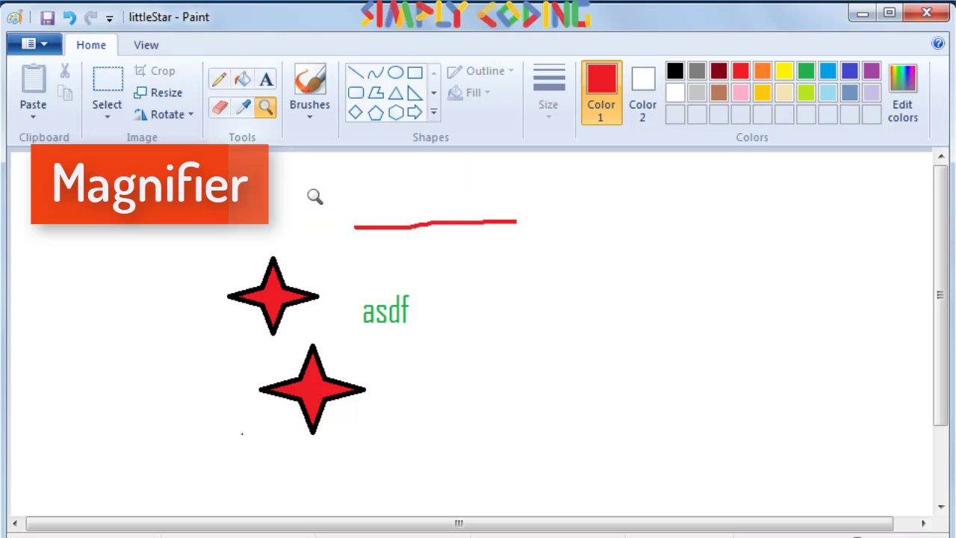
left_click(378, 312)
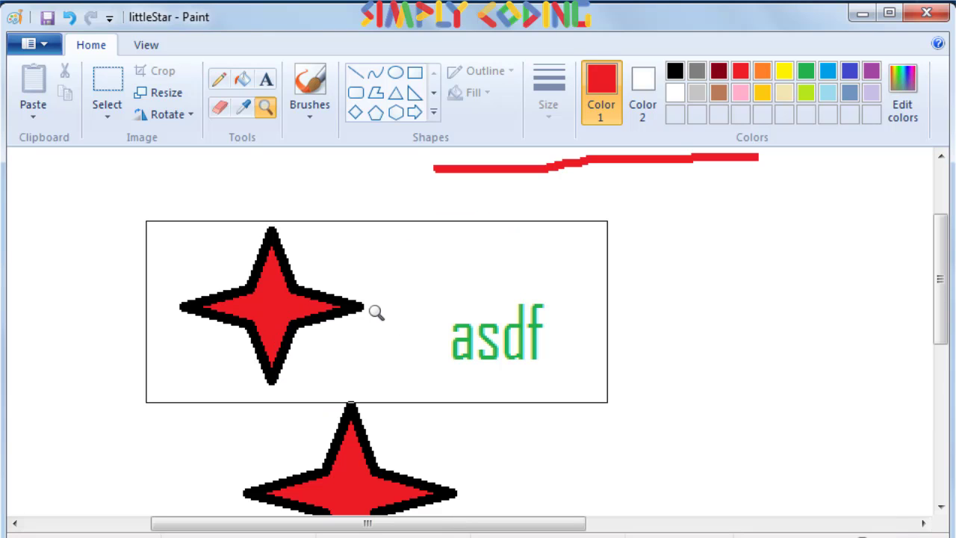
right_click(376, 312)
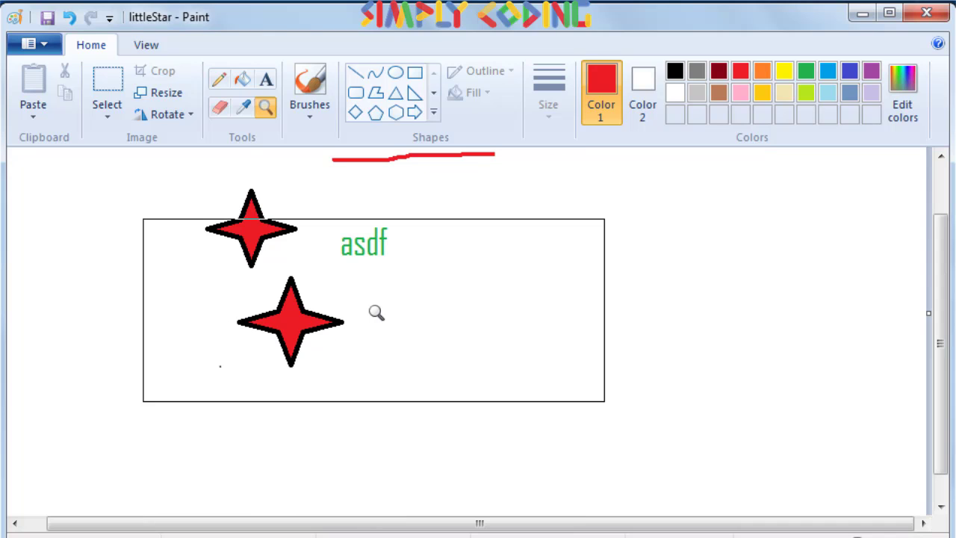
left_click(375, 312)
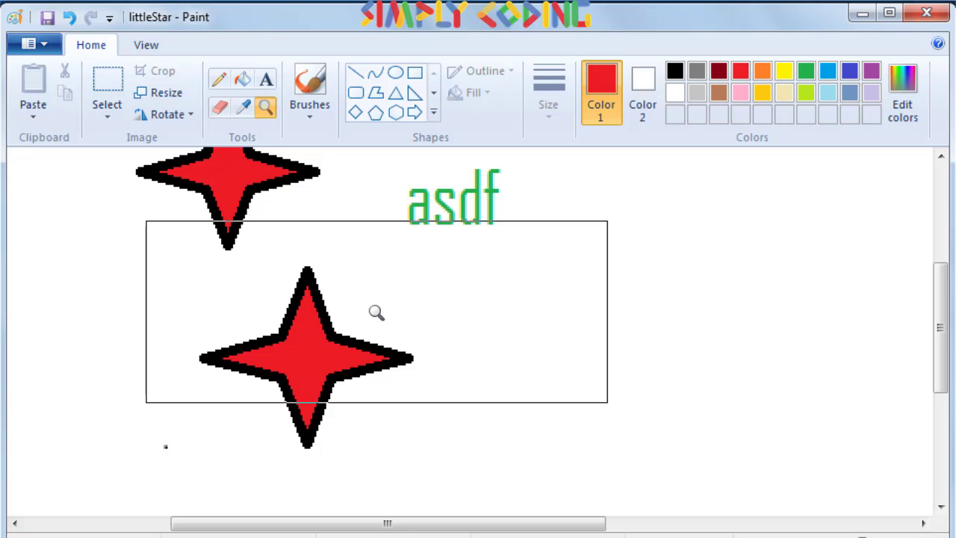
- Paint a yellow horizontal stroke above the red line with the Marker brush in the third thickness
left_click(306, 82)
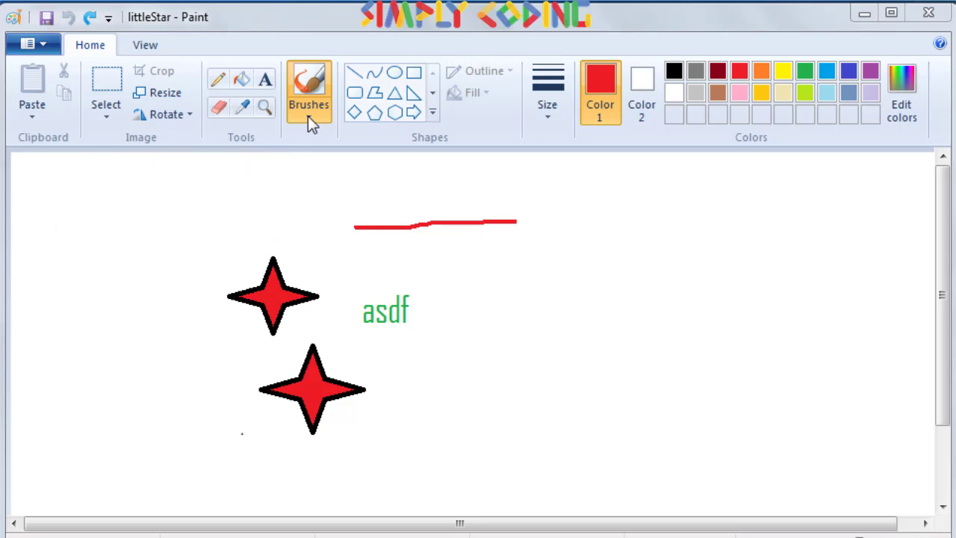
left_click(307, 115)
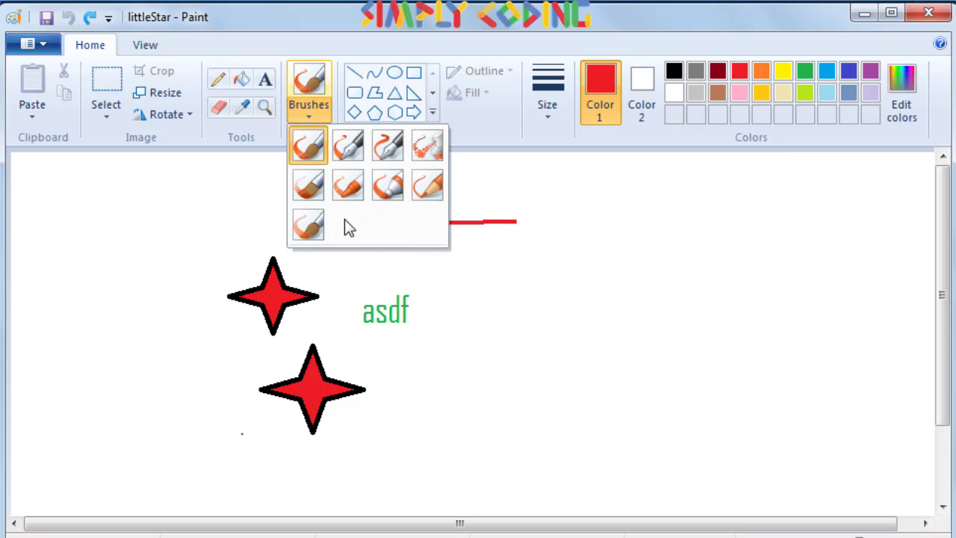
left_click(387, 188)
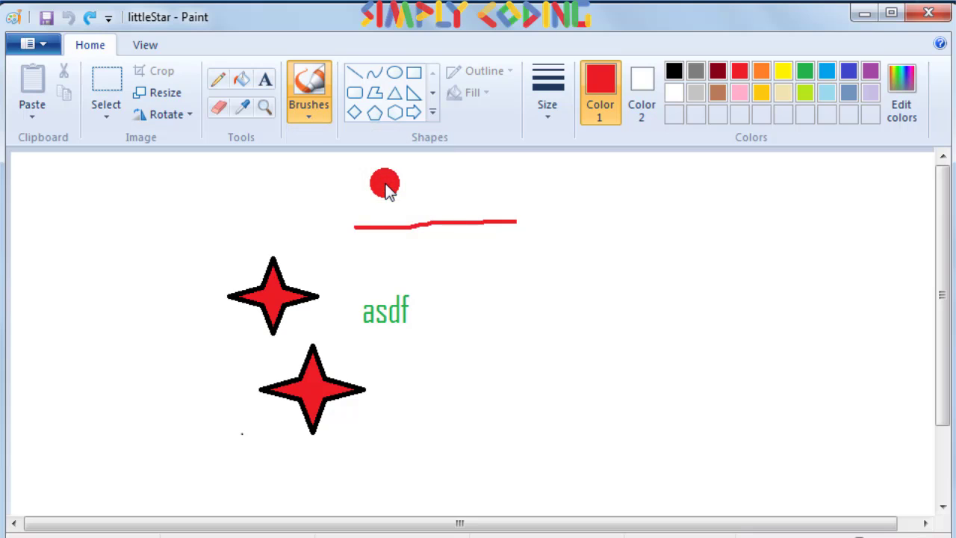
left_click(543, 120)
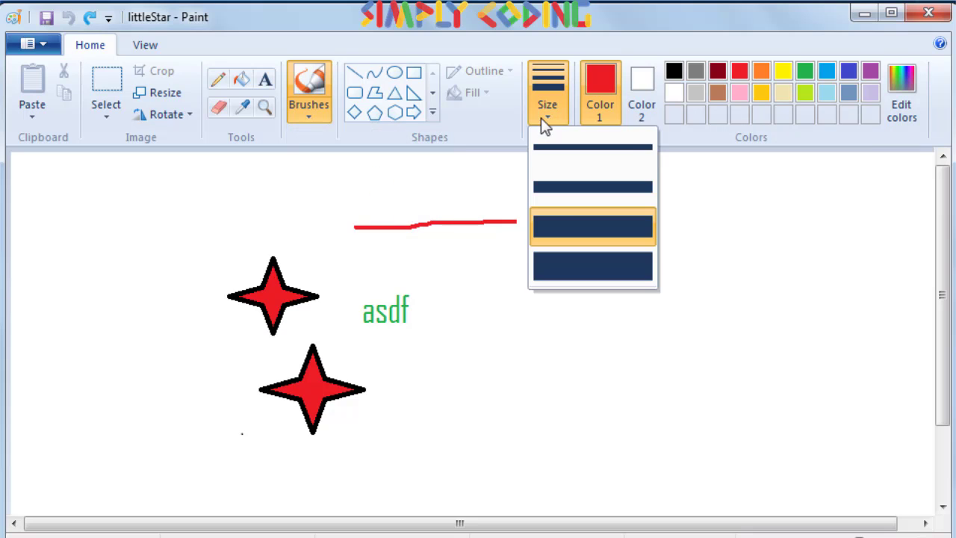
left_click(566, 232)
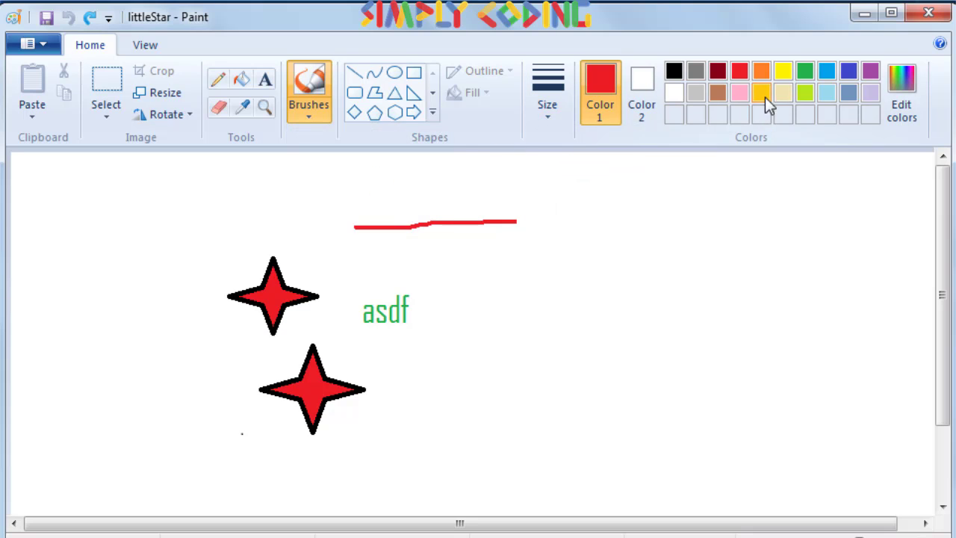
left_click(783, 73)
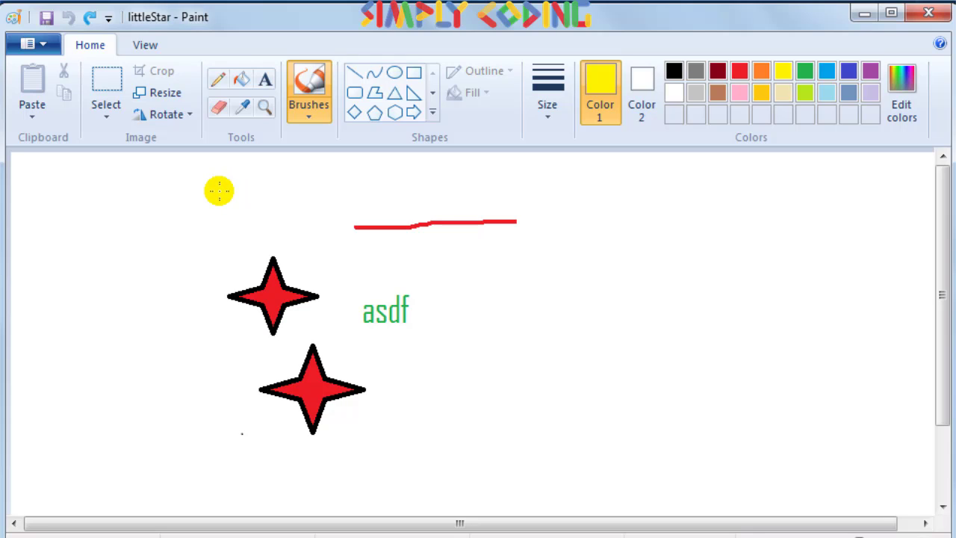
left_click_drag(219, 190, 459, 187)
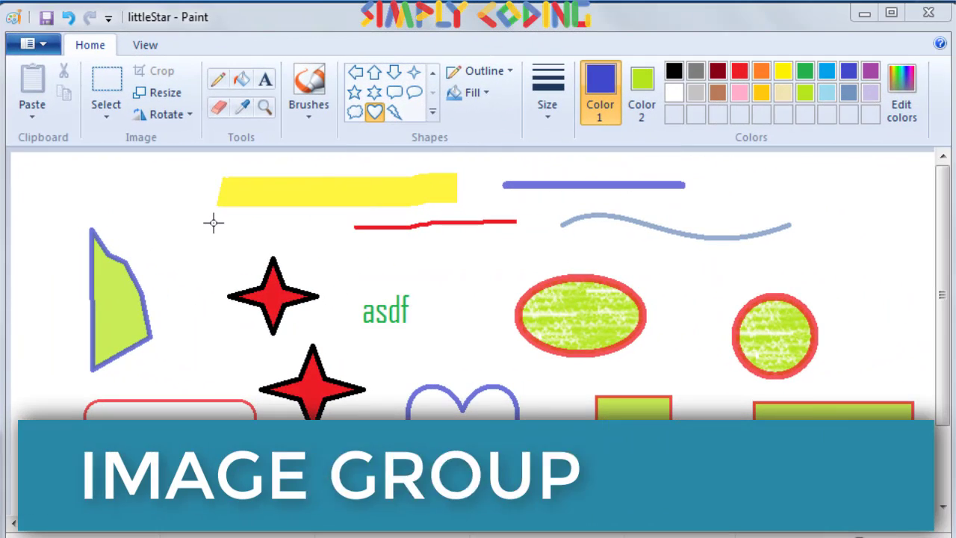
- Select the whole picture, and move the text asdf up toward the red line with a rectangular selection
left_click(108, 116)
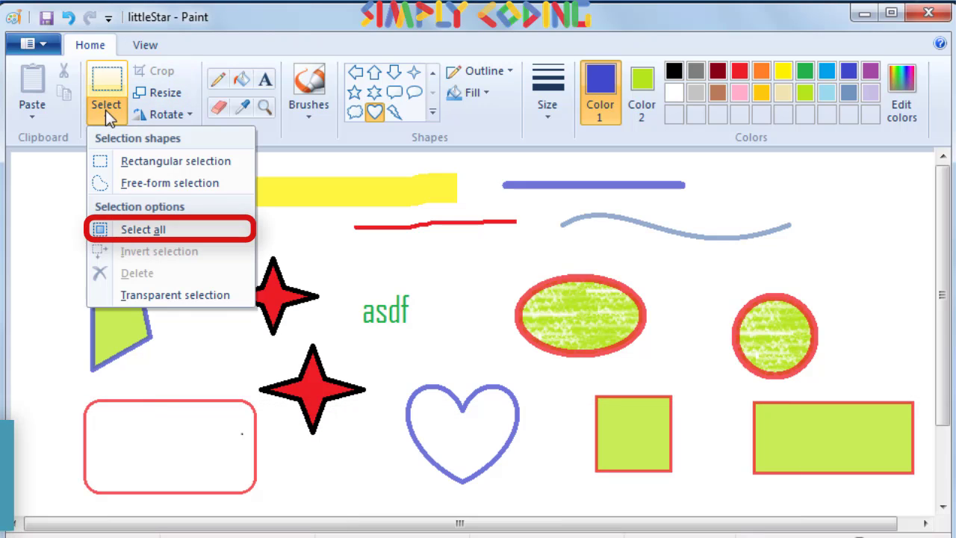
left_click(150, 229)
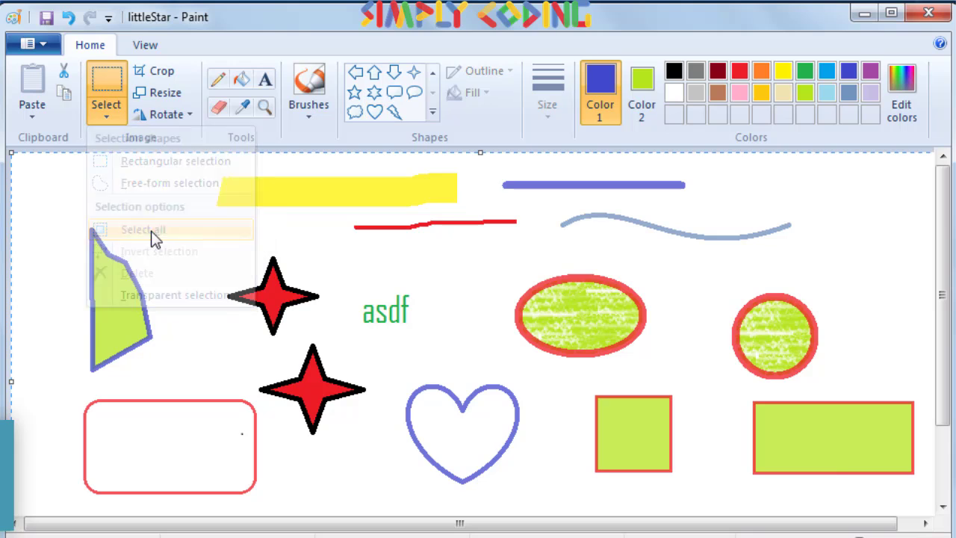
left_click(104, 117)
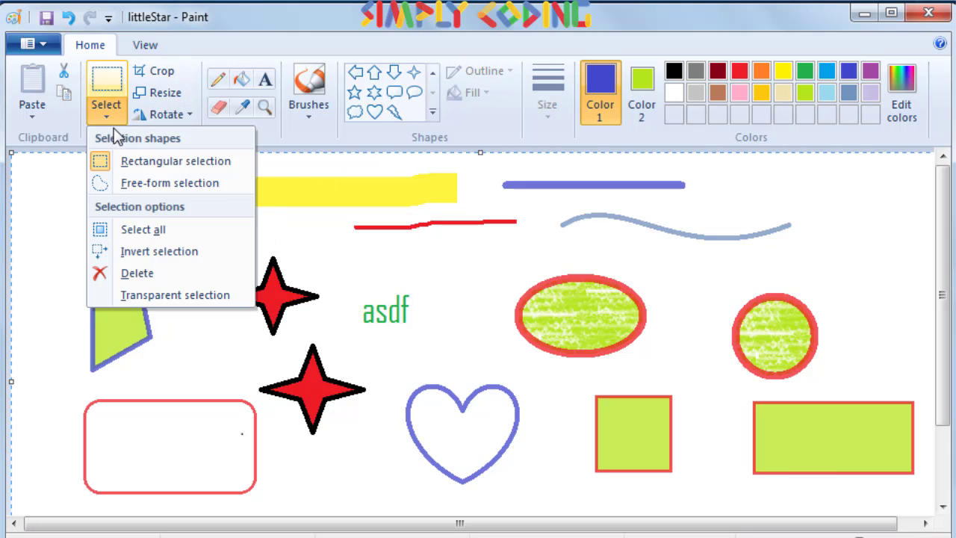
left_click(147, 160)
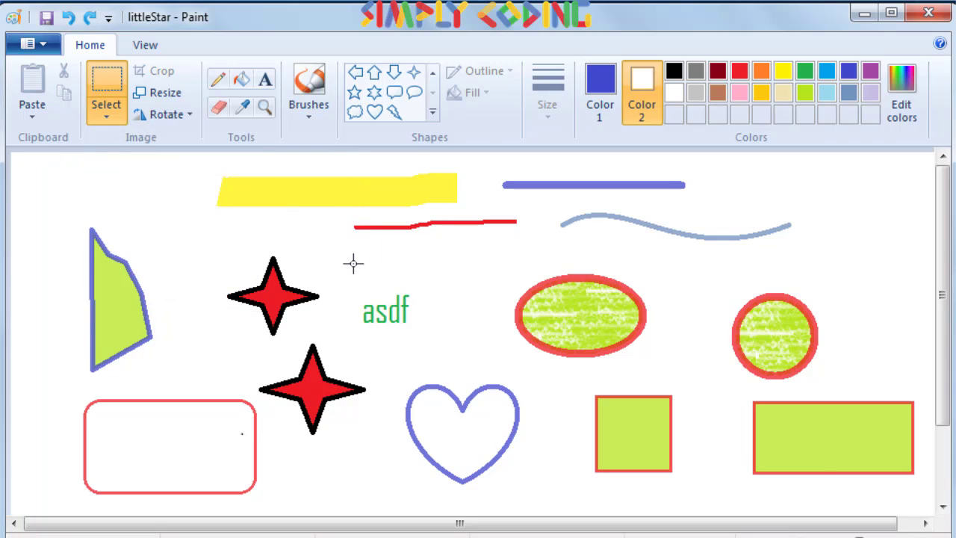
left_click_drag(348, 283, 444, 342)
left_click_drag(386, 318, 434, 278)
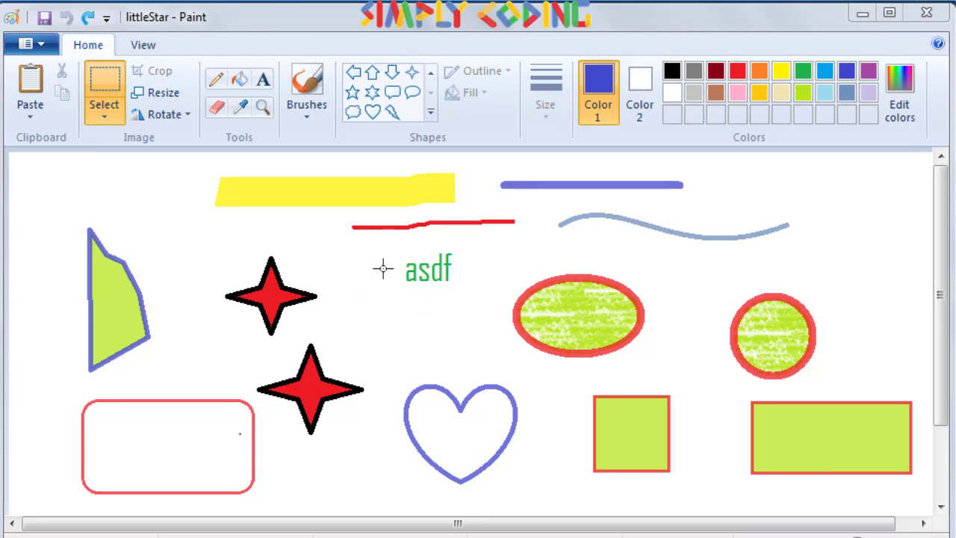
- Try to outline the right arm of the upper star with a free-form selection, and undo it
left_click(105, 121)
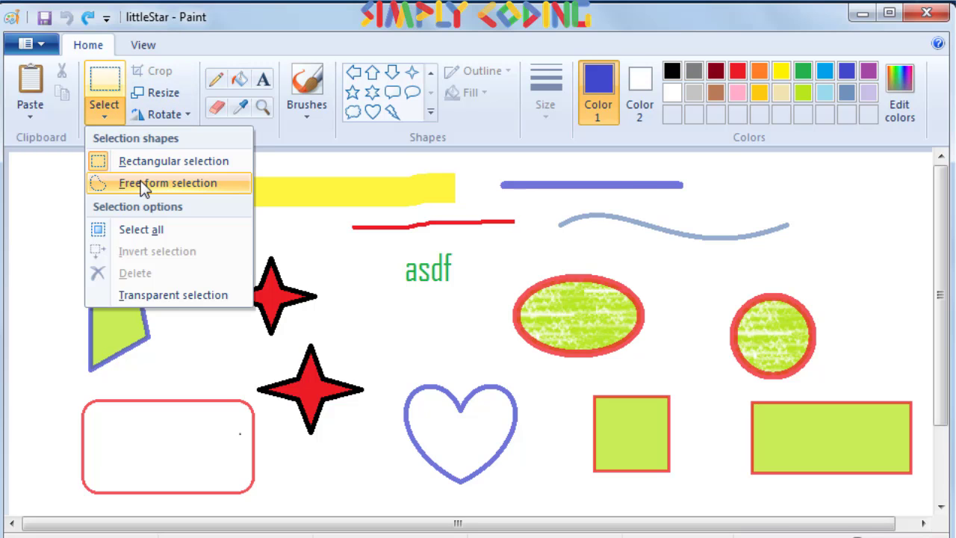
left_click(140, 181)
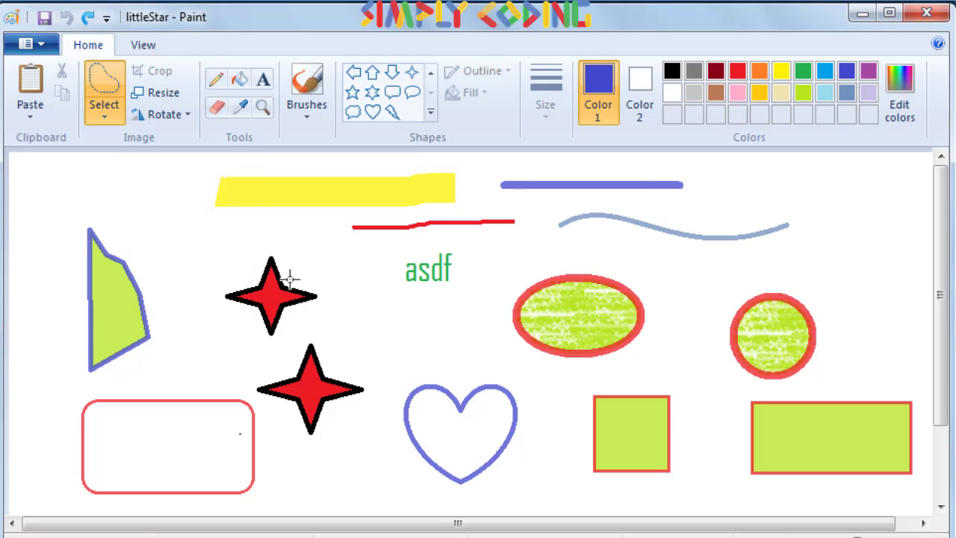
mouse_move(280, 287)
left_mouse_down()
mouse_move(322, 280)
mouse_move(327, 306)
mouse_move(304, 321)
mouse_move(275, 316)
mouse_move(286, 282)
left_mouse_up()
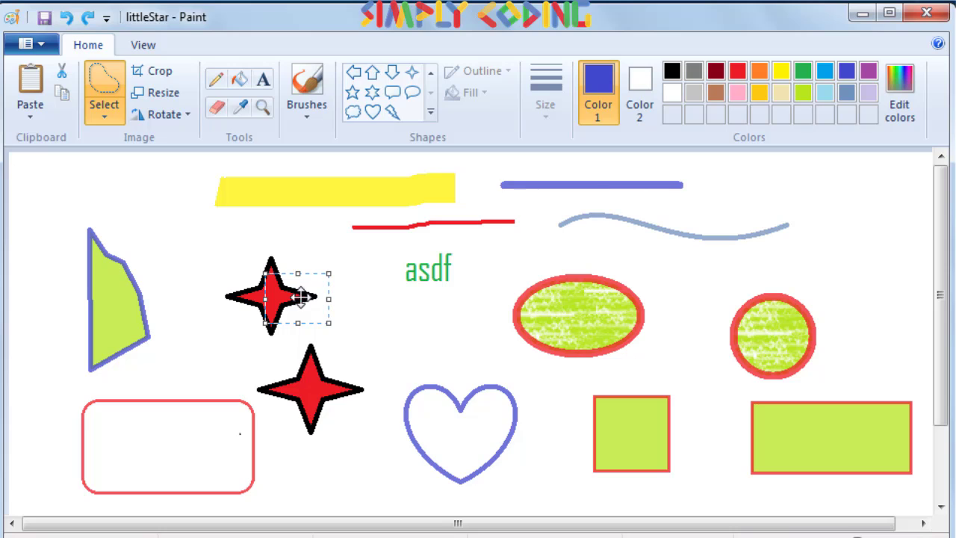
key("ctrl+z")
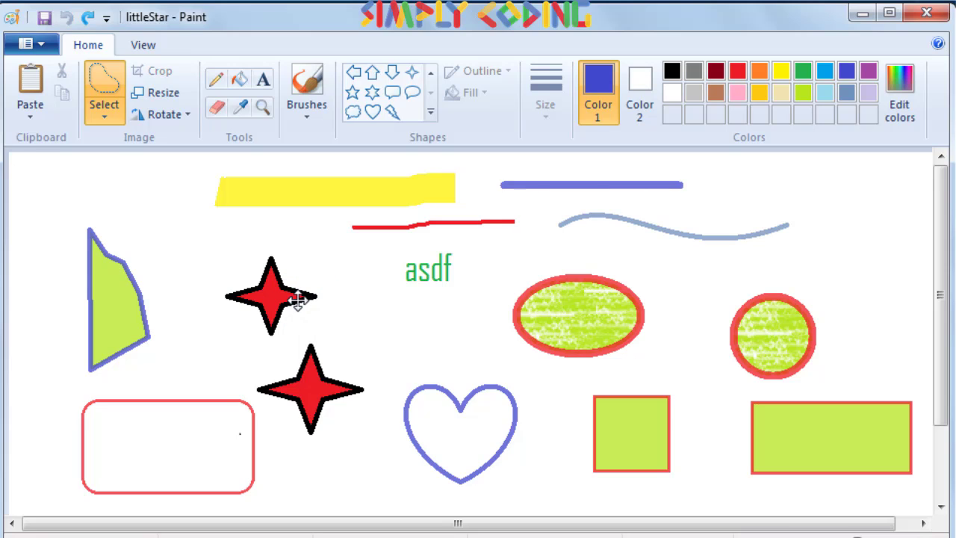
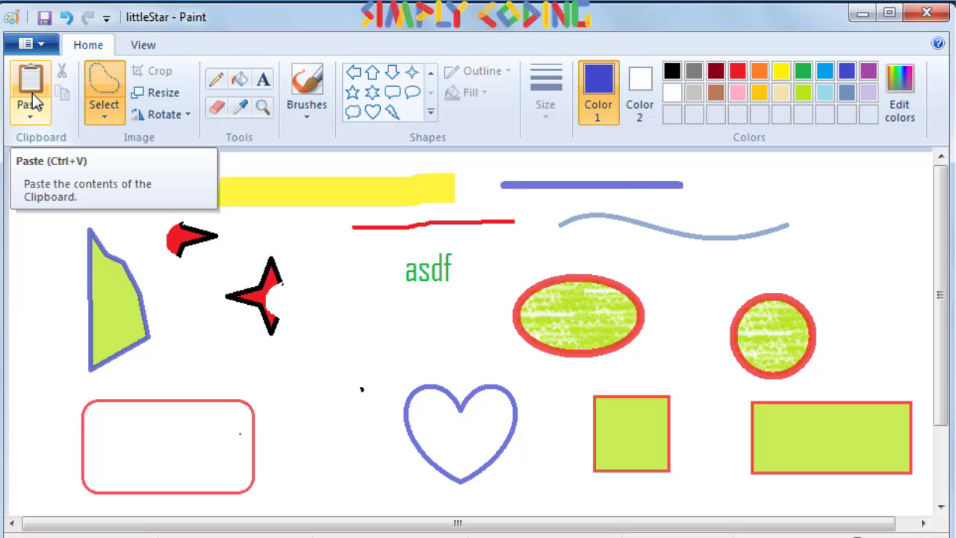
- Paste three copies of the whole star below the text asdf, above the green circle, and between the rounded rectangle and the heart
left_click(34, 99)
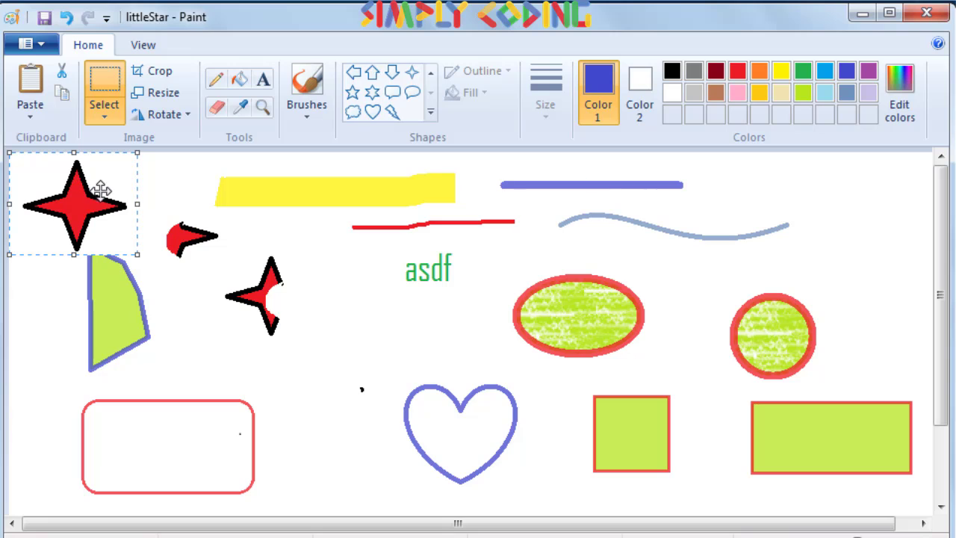
left_click_drag(68, 205, 343, 329)
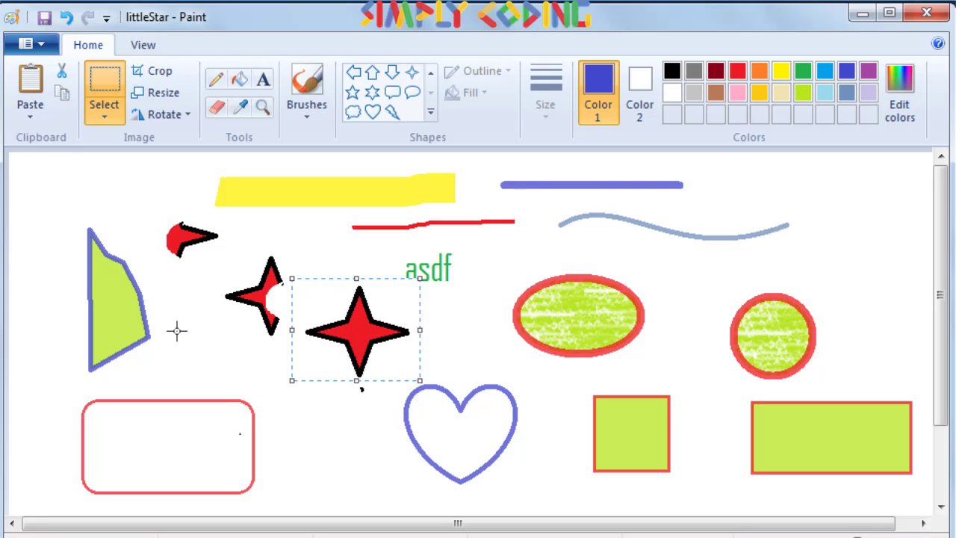
left_click(63, 94)
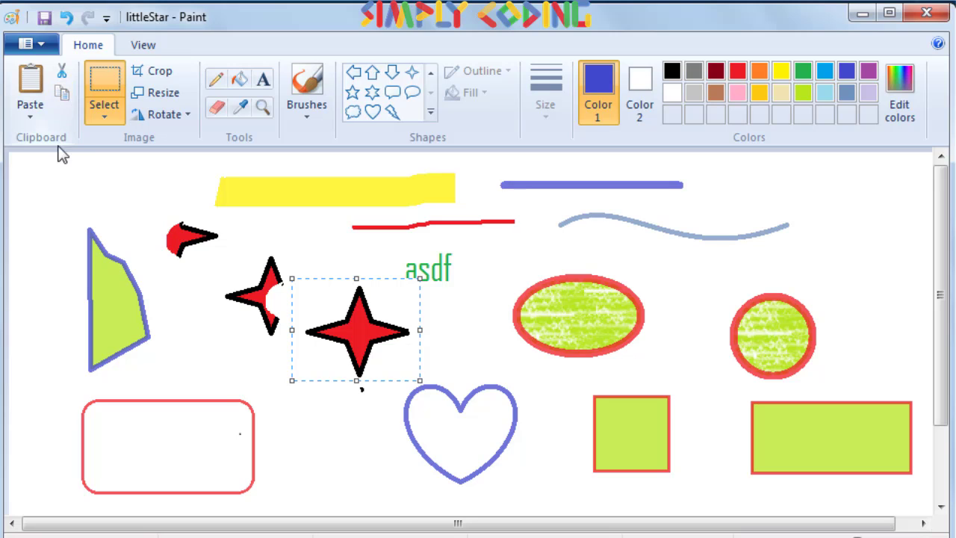
left_click(31, 88)
mouse_move(60, 166)
left_mouse_down()
mouse_move(60, 179)
mouse_move(332, 303)
mouse_move(719, 243)
mouse_move(842, 213)
left_mouse_up()
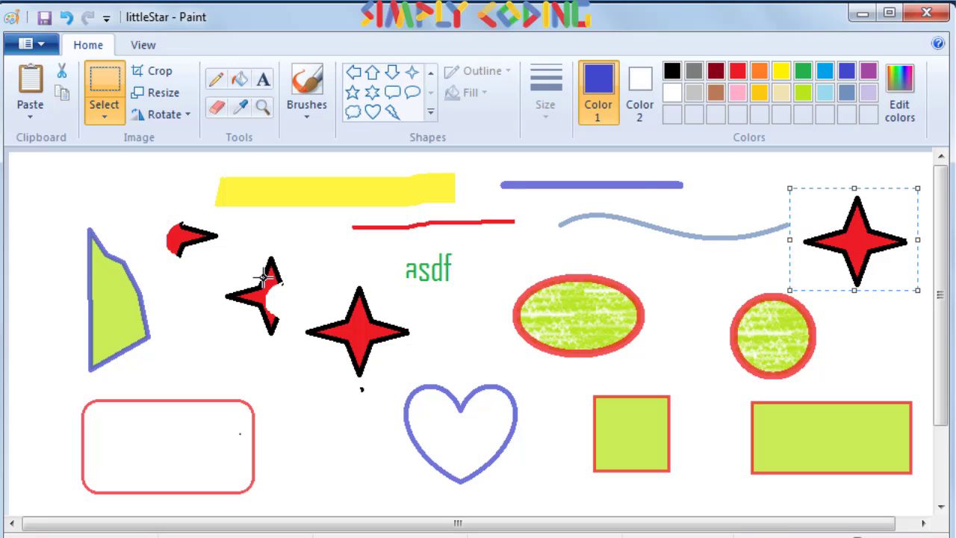
left_click(31, 84)
left_click_drag(74, 188, 336, 426)
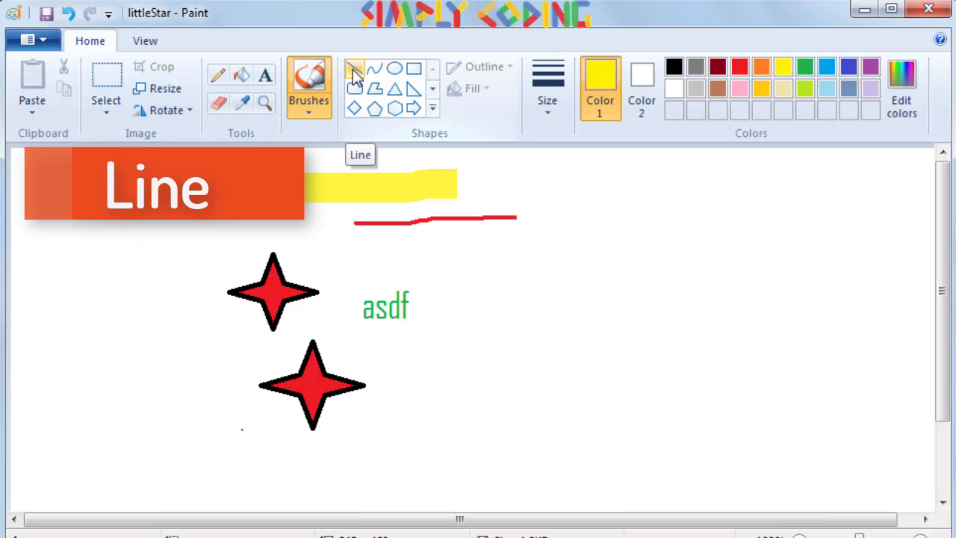
- Draw a horizontal indigo line in the thickest size beside the yellow stroke using the Line shape
left_click(353, 70)
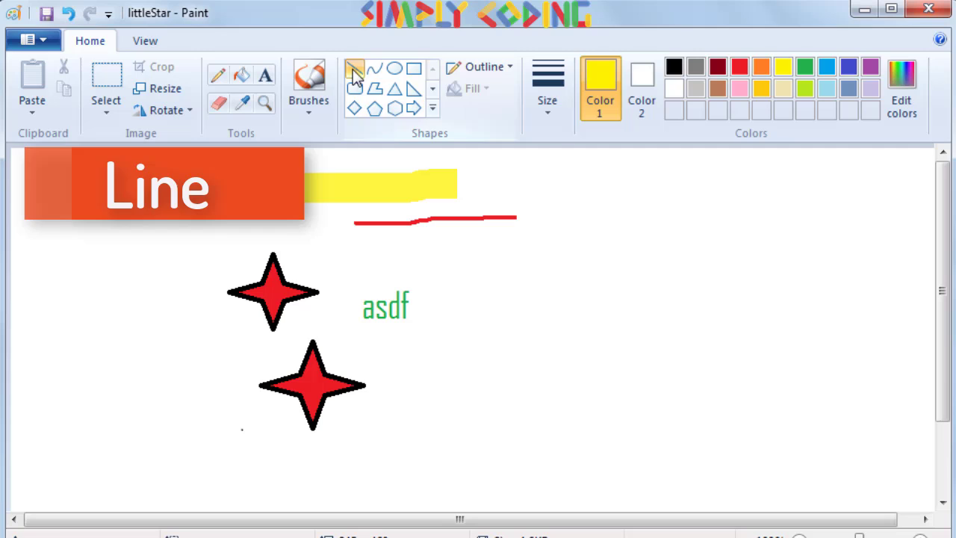
left_click(547, 112)
left_click(570, 262)
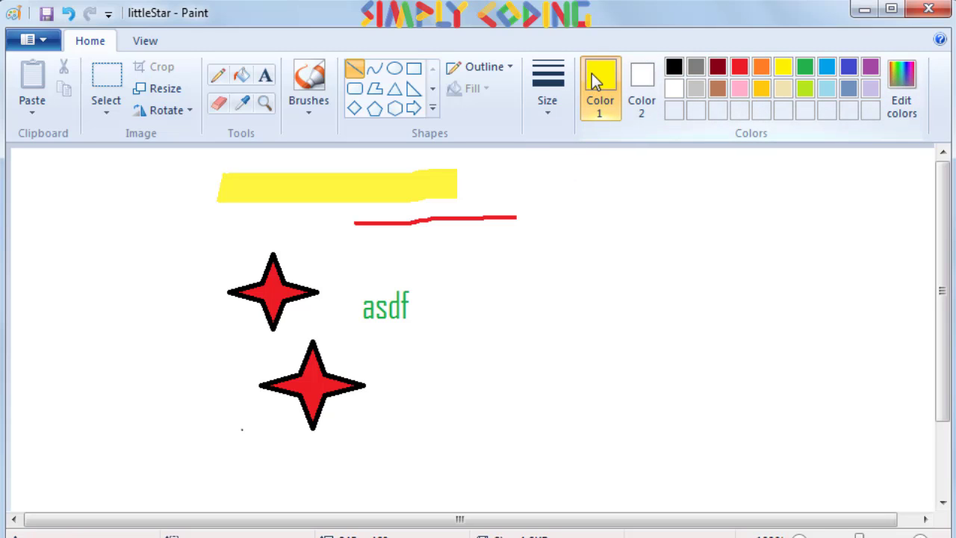
left_click(849, 68)
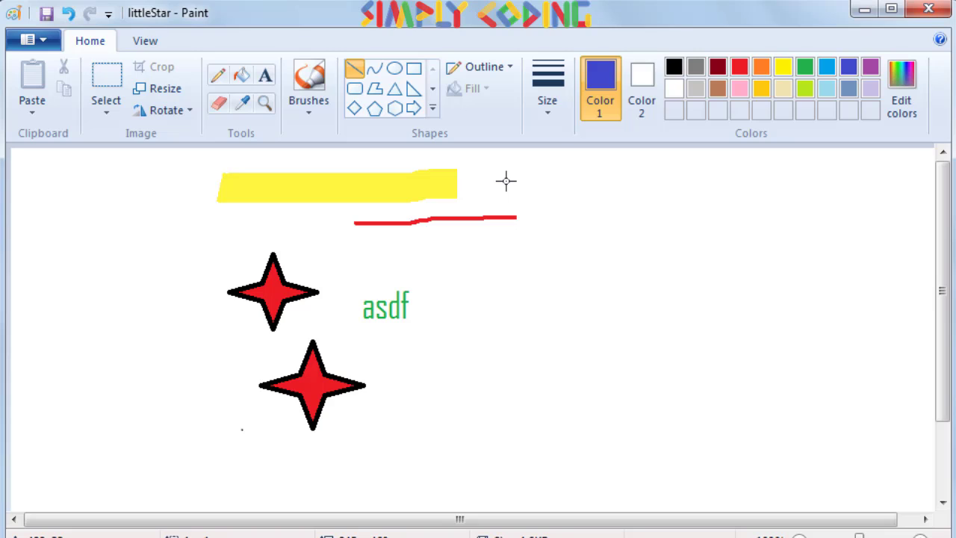
left_click_drag(505, 180, 681, 180)
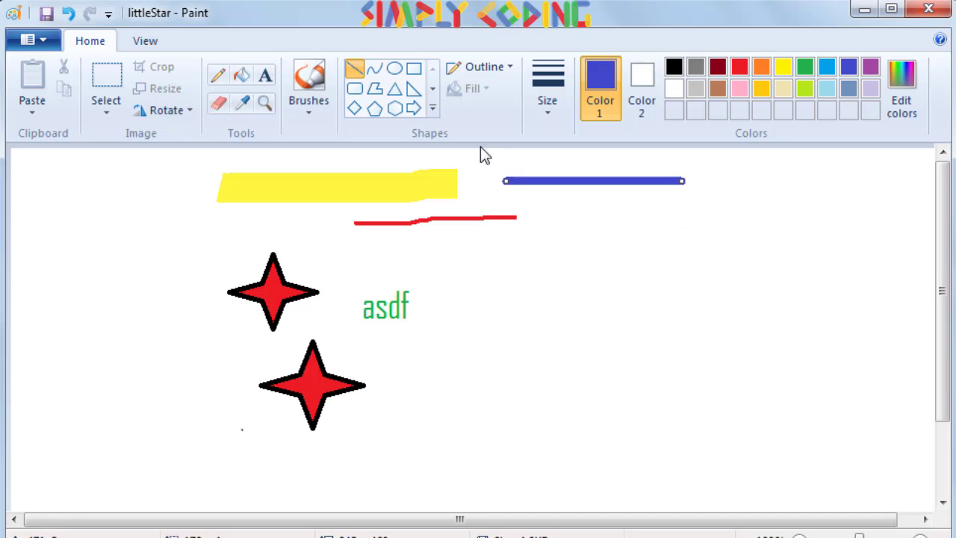
- Change the outline style of the indigo line to Marker
left_click(510, 67)
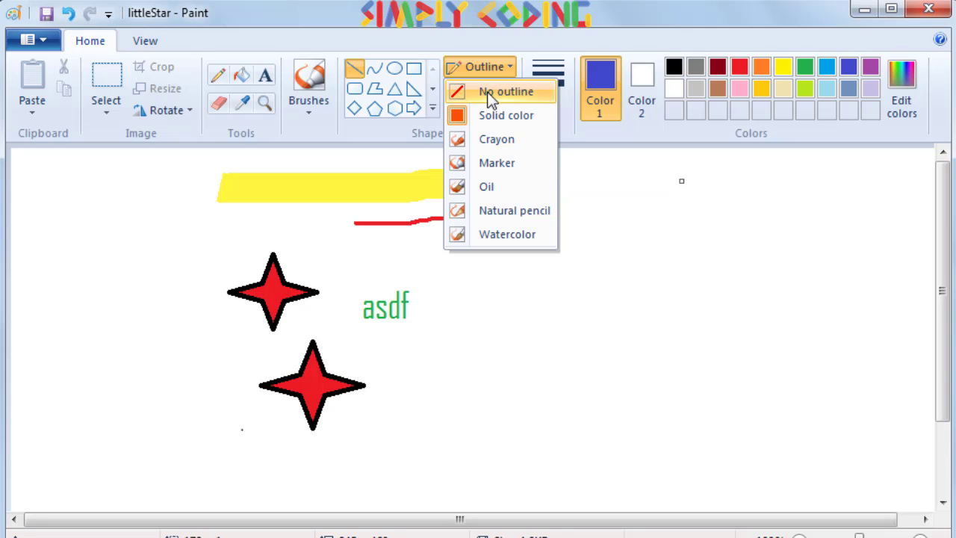
left_click(507, 162)
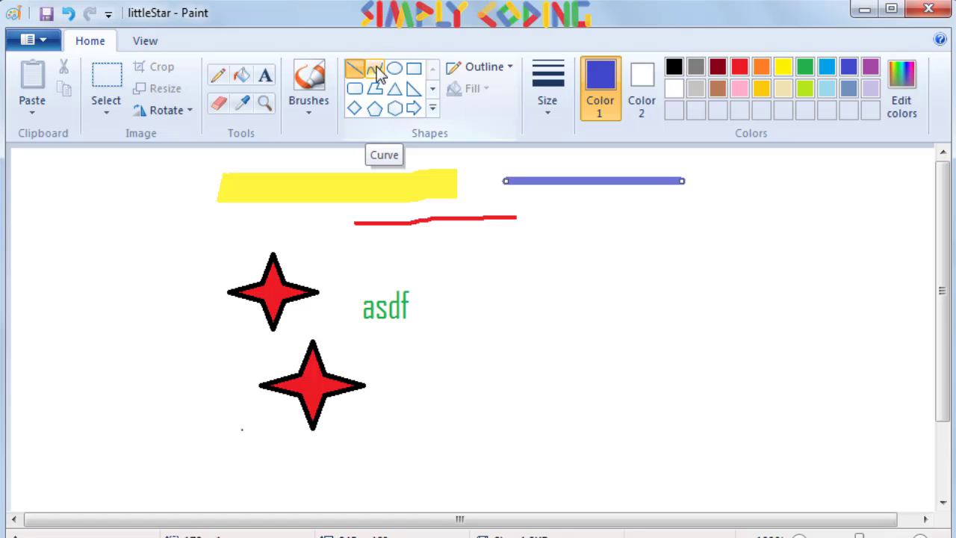
left_click(485, 66)
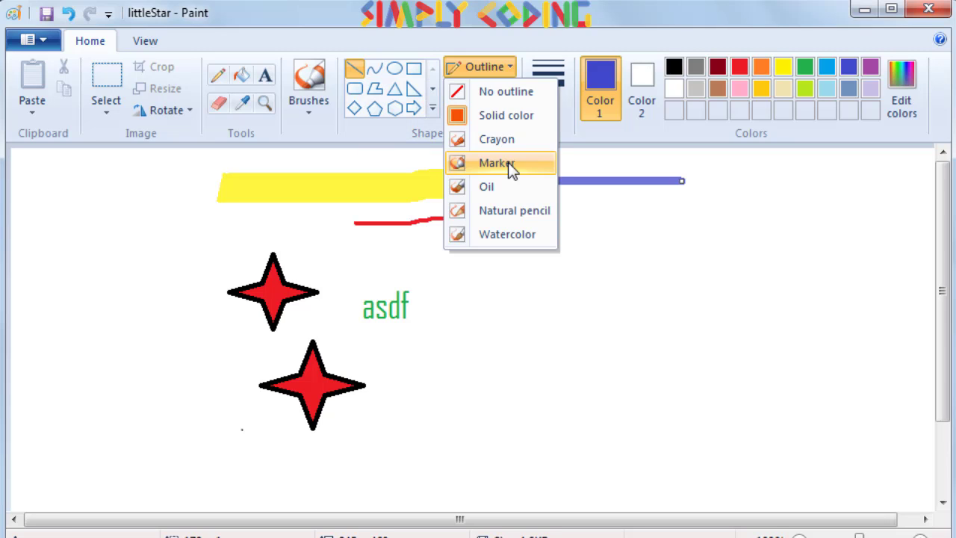
left_click(509, 163)
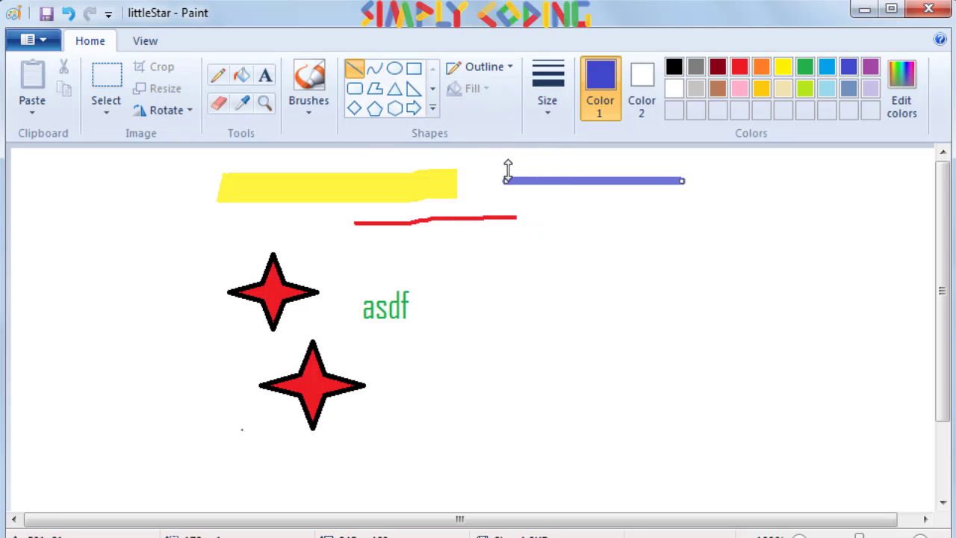
- Draw a wavy blue-gray curve below the indigo line with the Curve shape in the third line size, bending it up and then down
left_click(377, 71)
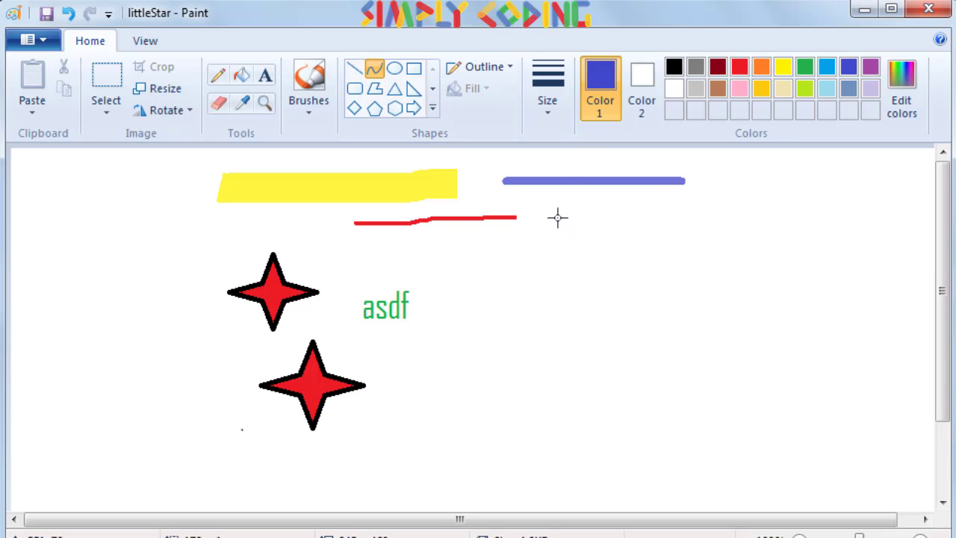
left_click(546, 112)
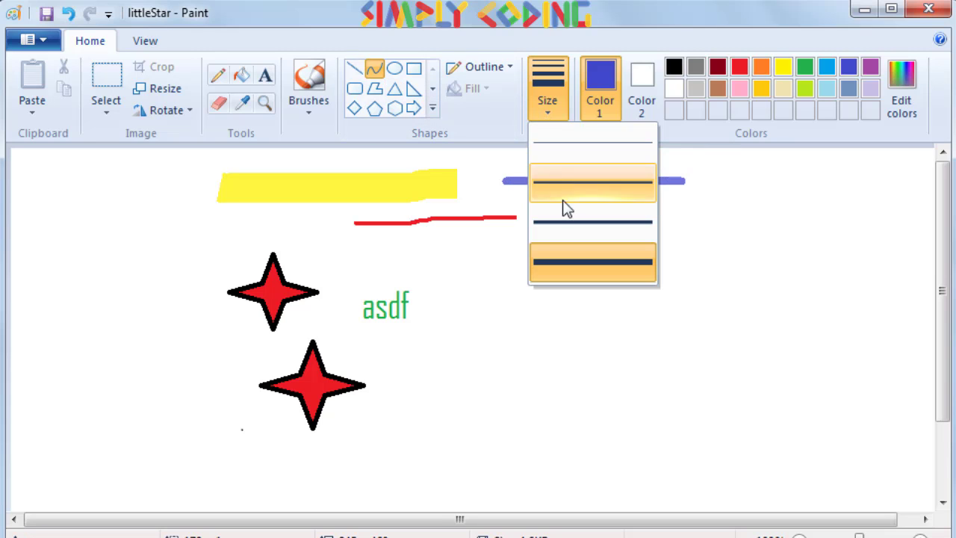
left_click(568, 222)
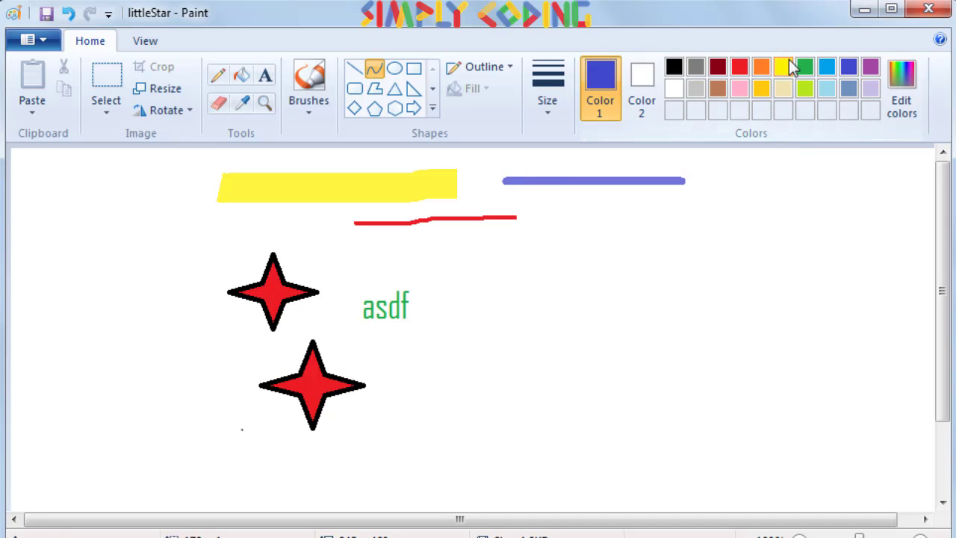
left_click(849, 89)
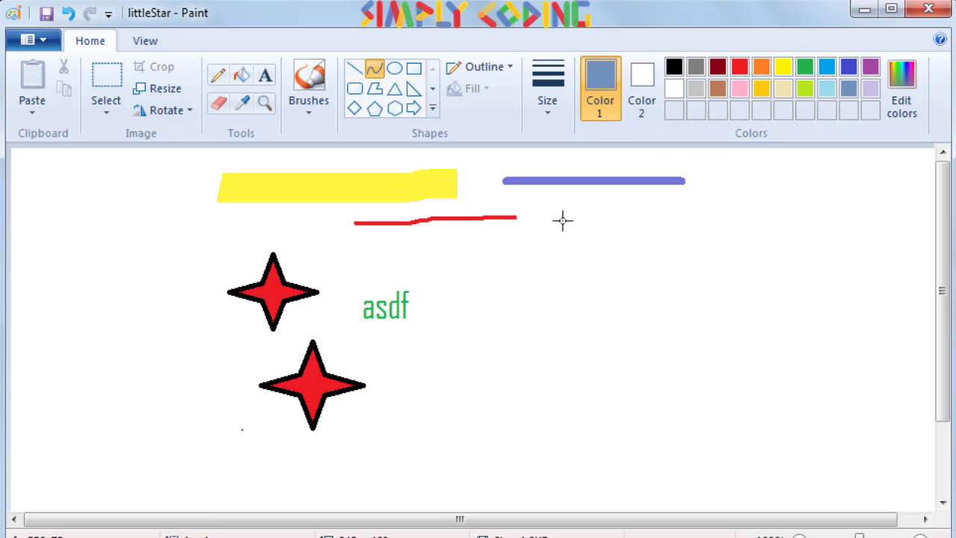
left_click_drag(562, 220, 790, 220)
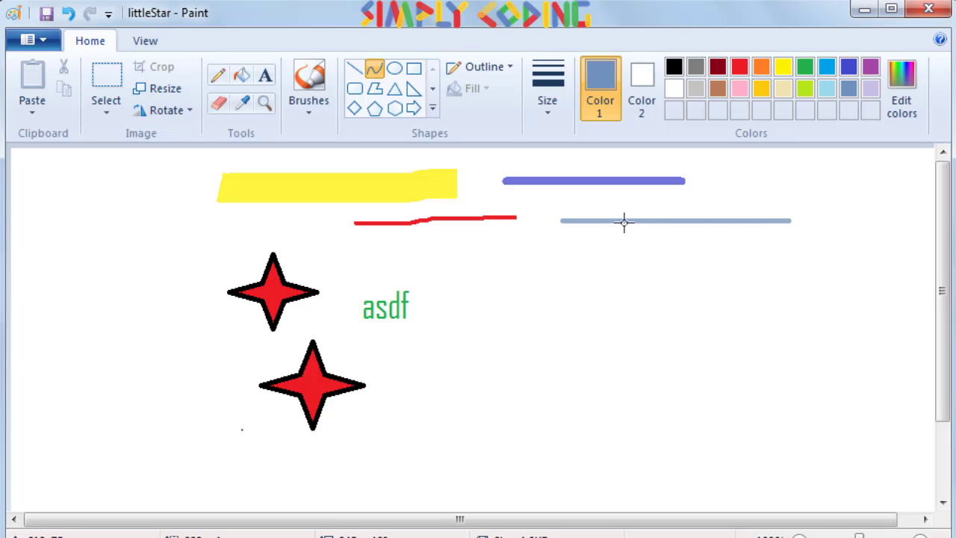
left_click_drag(624, 222, 624, 183)
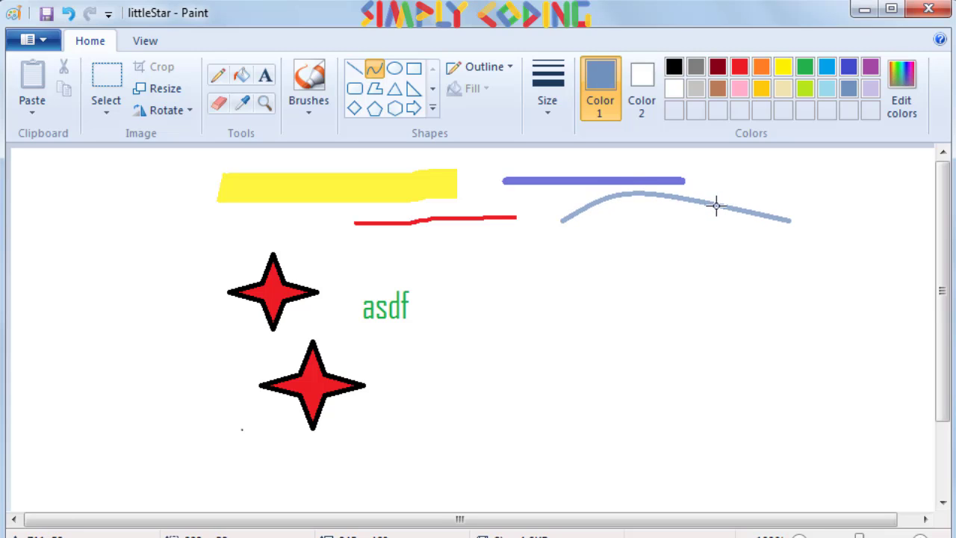
mouse_move(716, 206)
left_mouse_down()
mouse_move(669, 244)
mouse_move(679, 264)
left_mouse_up()
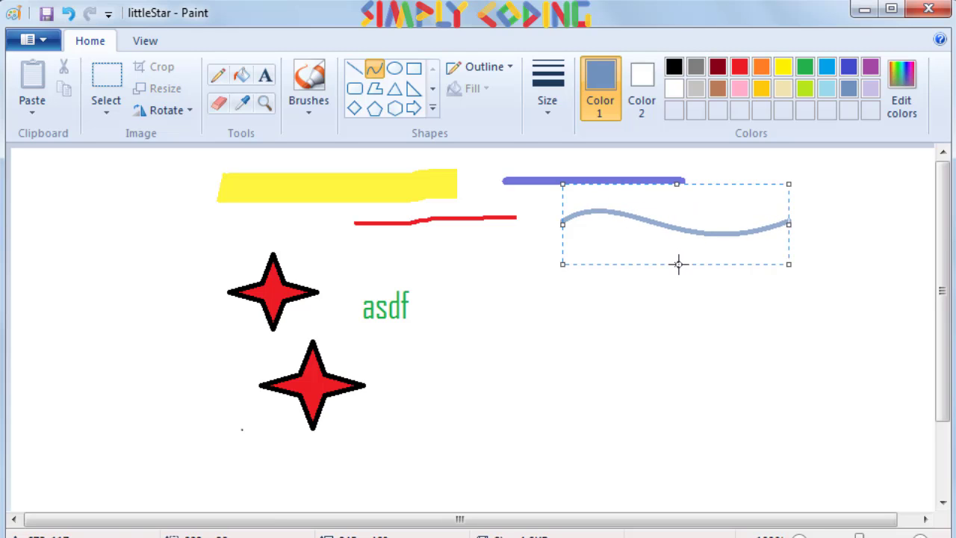
left_click(522, 296)
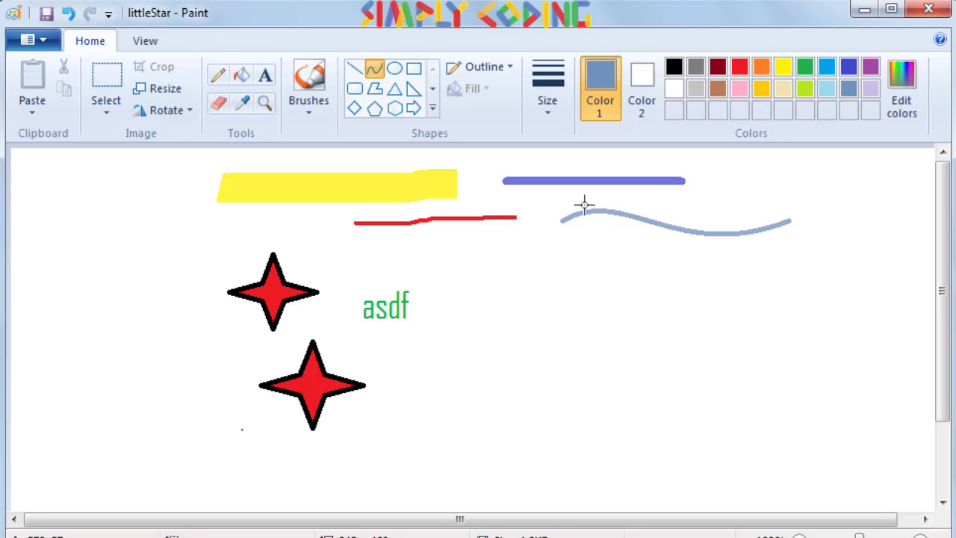
- Draw an oval below the wavy curve and give it a red outline in the thickest size
left_click(508, 71)
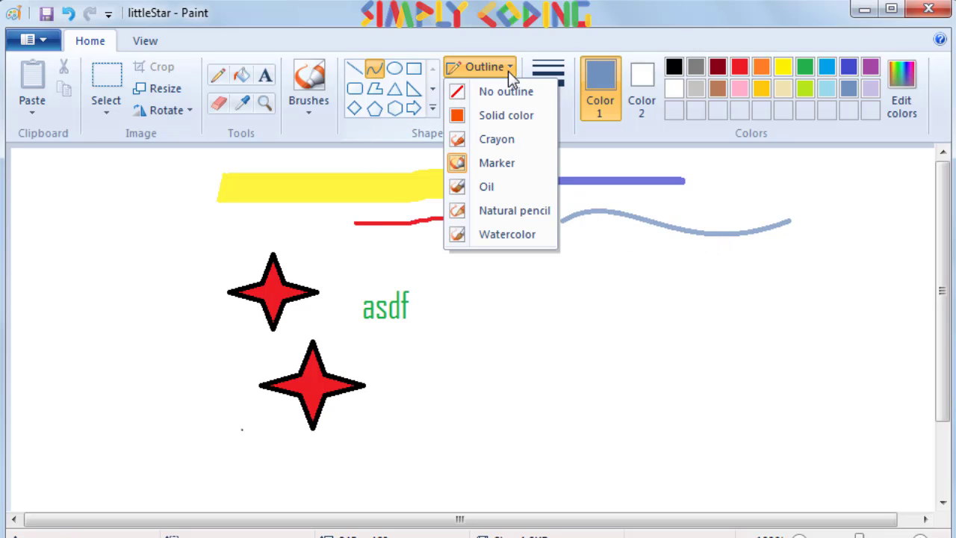
left_click(486, 187)
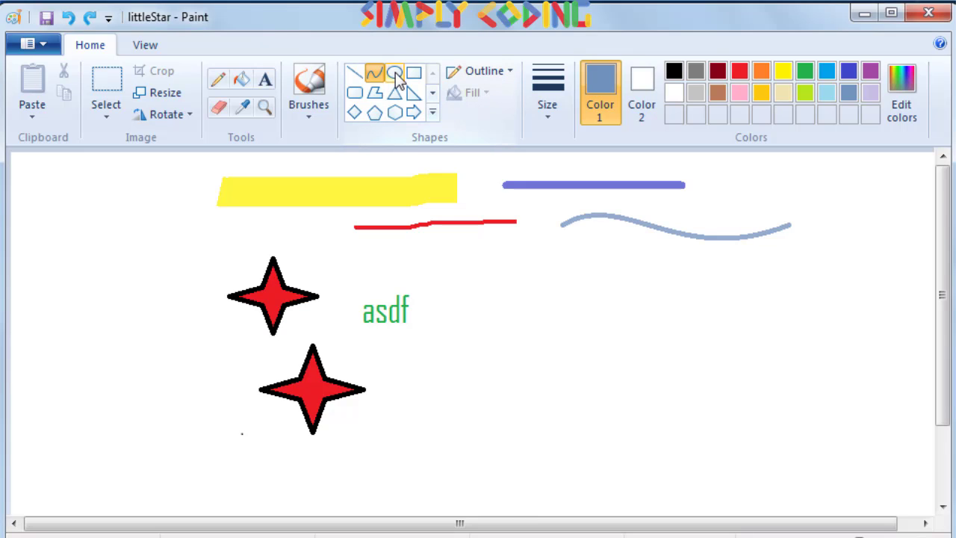
left_click(395, 73)
left_click_drag(516, 276, 640, 353)
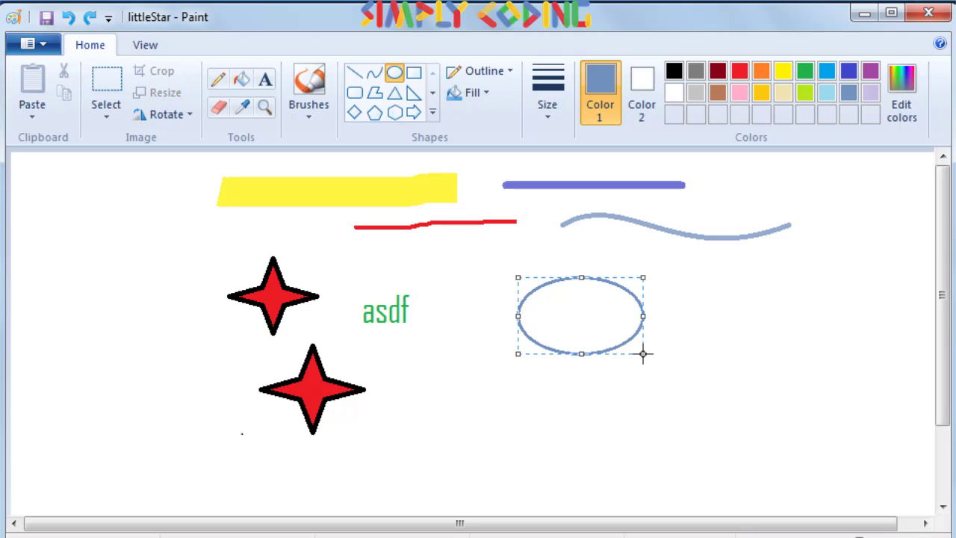
left_click(547, 117)
left_click(585, 266)
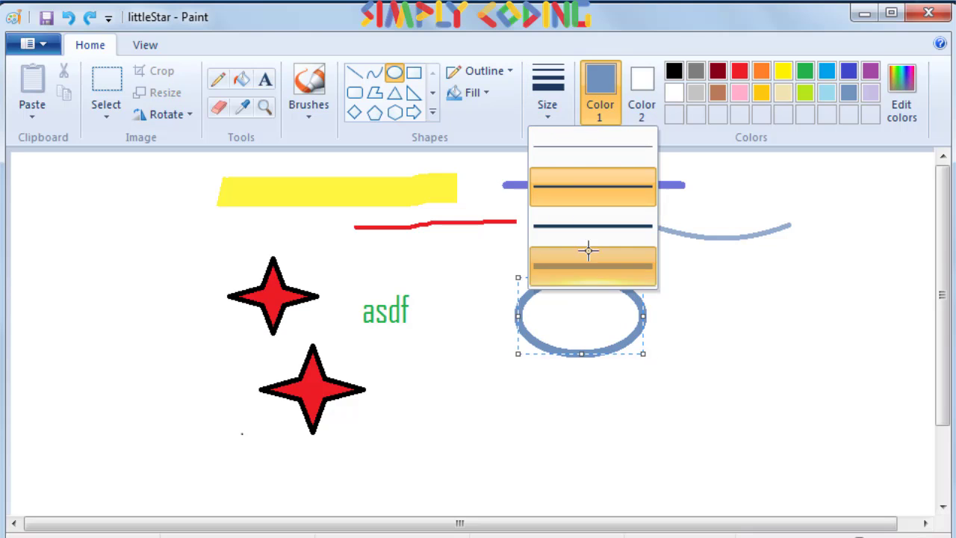
left_click(739, 70)
- Give the oval a Marker outline and a lime Crayon fill, and draw a circle in the same style beside it
left_click(640, 81)
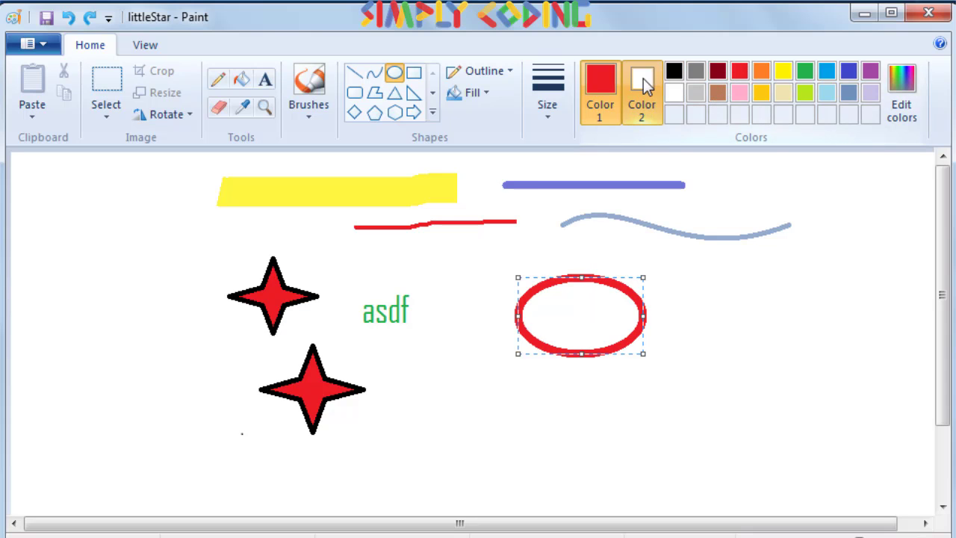
left_click(804, 93)
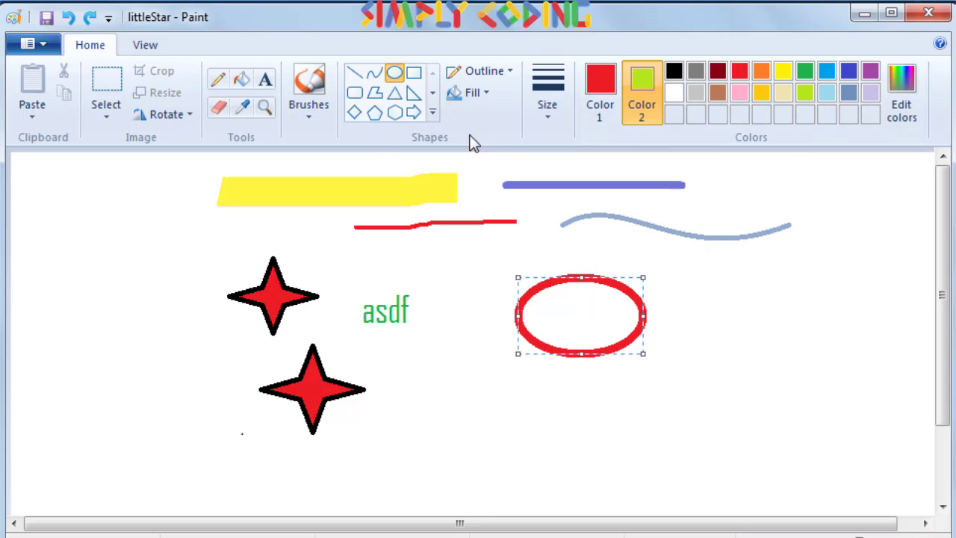
left_click(505, 74)
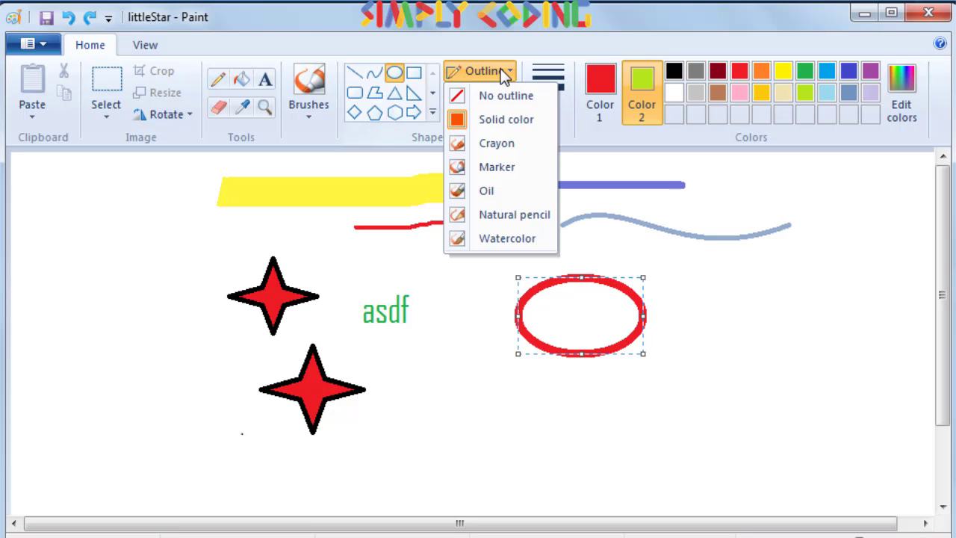
left_click(501, 167)
left_click(475, 97)
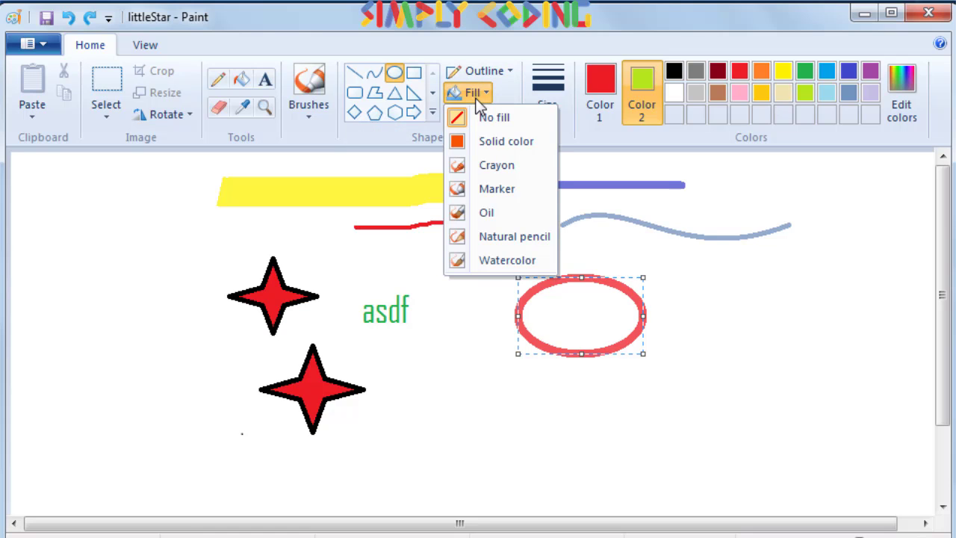
left_click(501, 165)
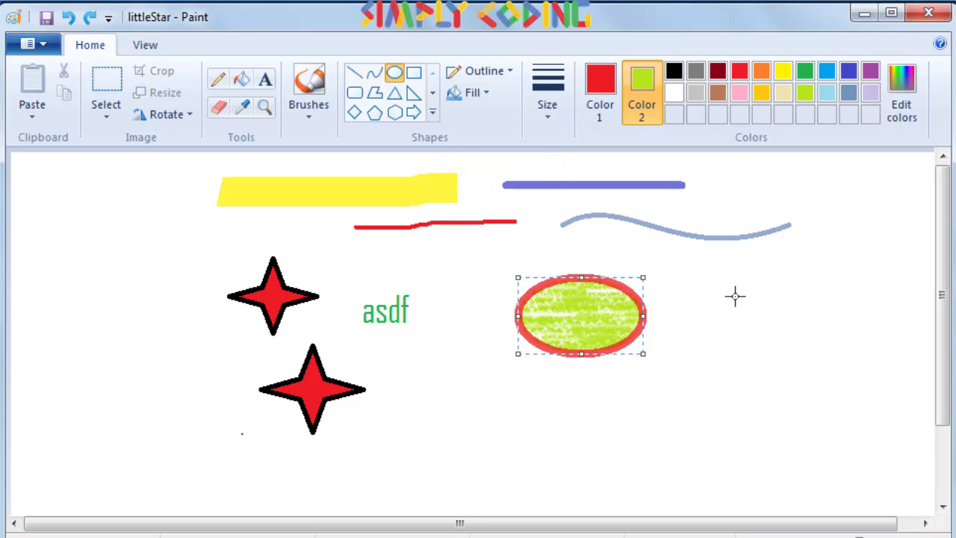
left_click_drag(735, 296, 816, 376)
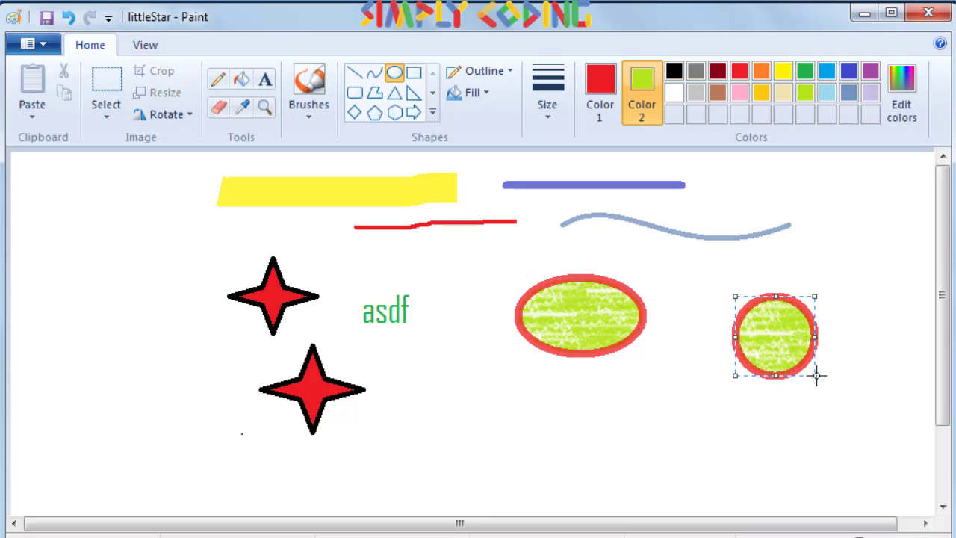
- Draw a red-outlined rectangle below the circle and fill it with lime in the Marker style
left_click(414, 74)
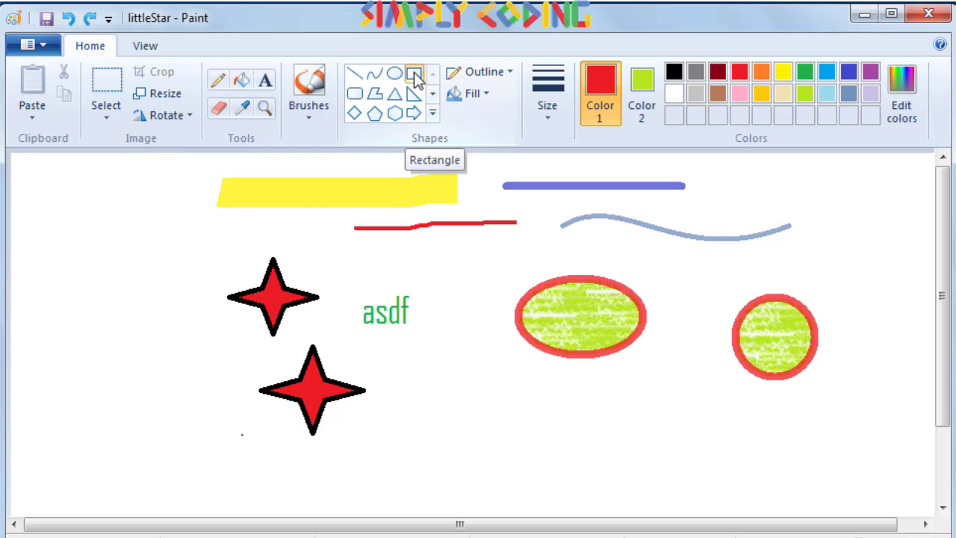
left_click_drag(752, 403, 913, 473)
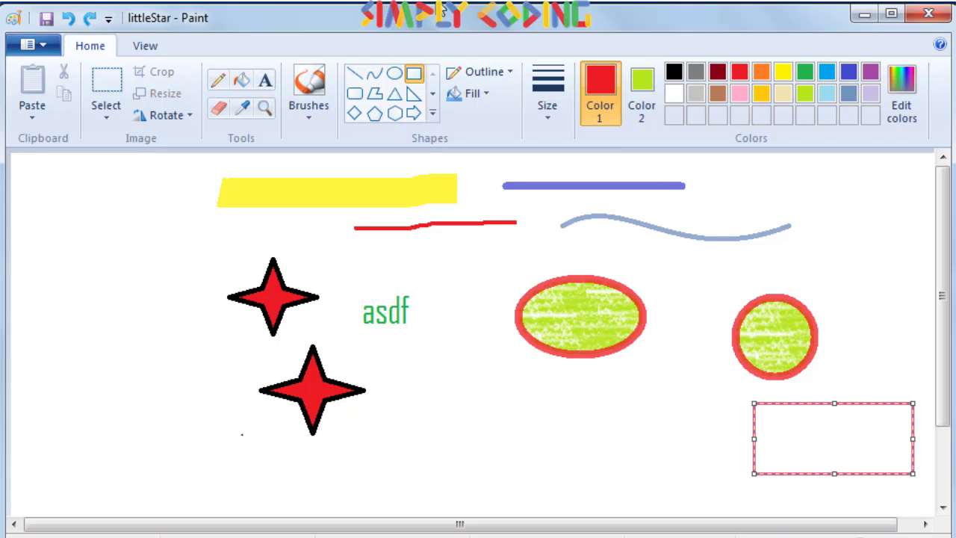
left_click(553, 112)
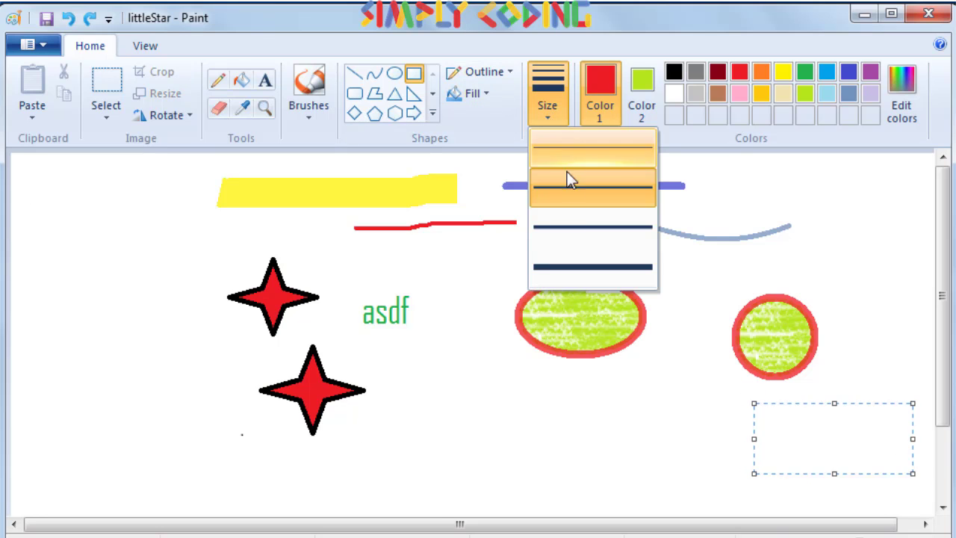
left_click(694, 131)
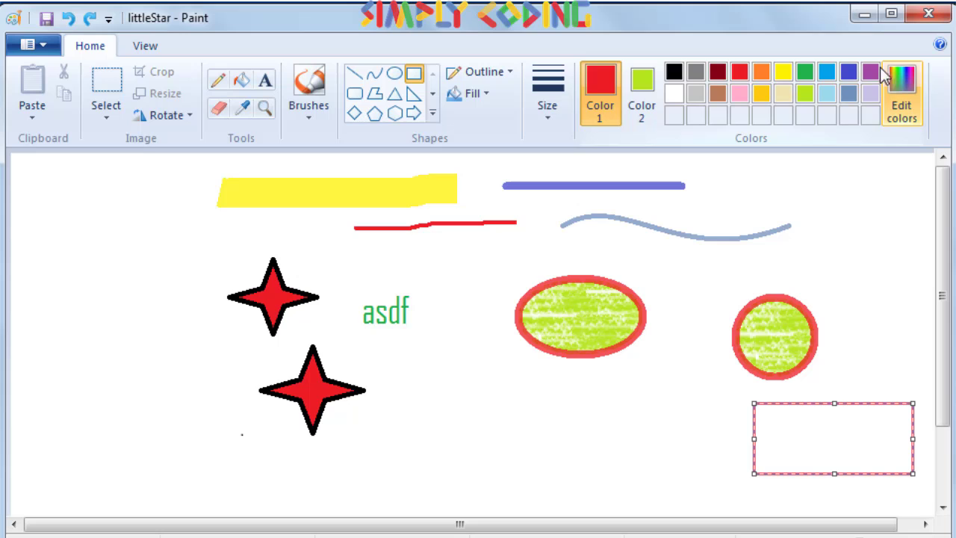
left_click(475, 94)
left_click(513, 194)
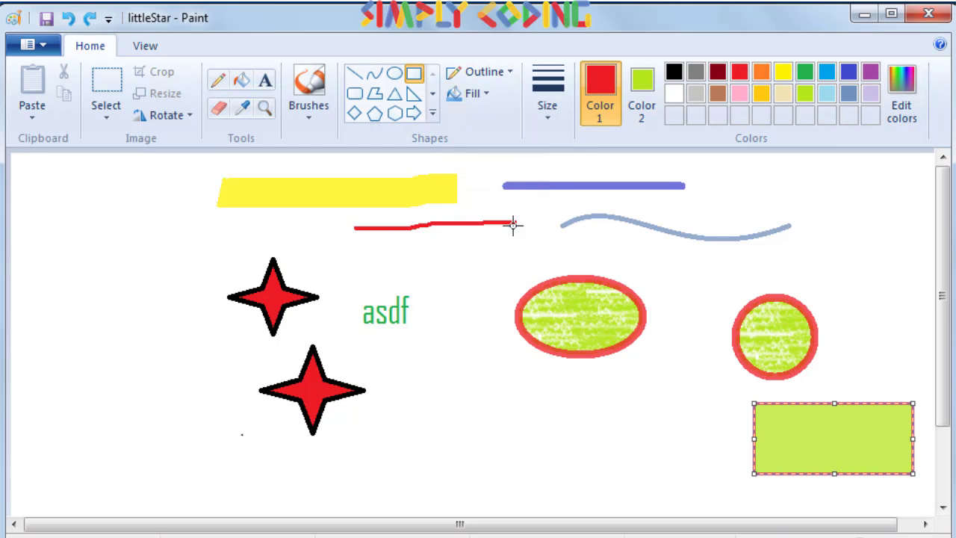
- Draw a matching square to the left of the rectangle, and an unfilled red rounded rectangle at the picture's lower left
left_click_drag(596, 396, 670, 498)
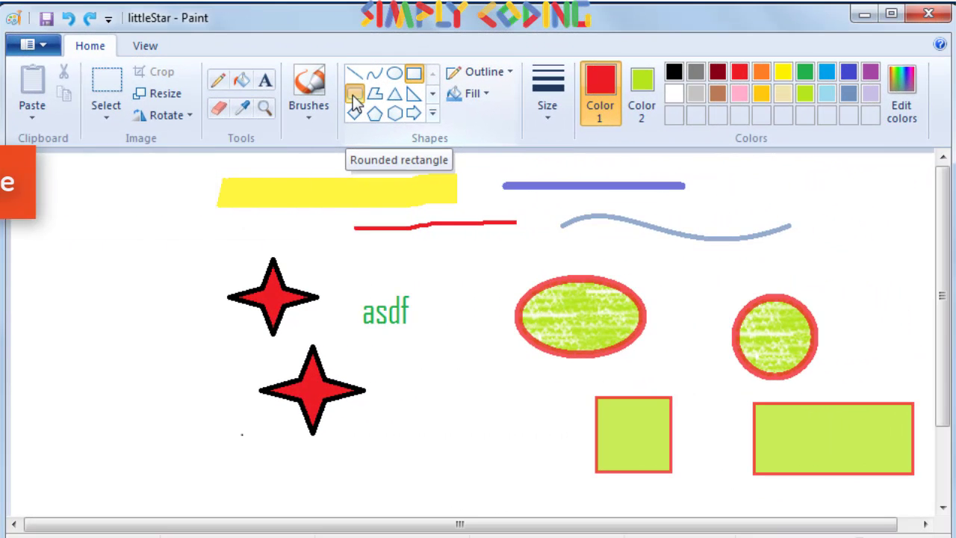
left_click(354, 97)
left_click_drag(88, 413, 256, 493)
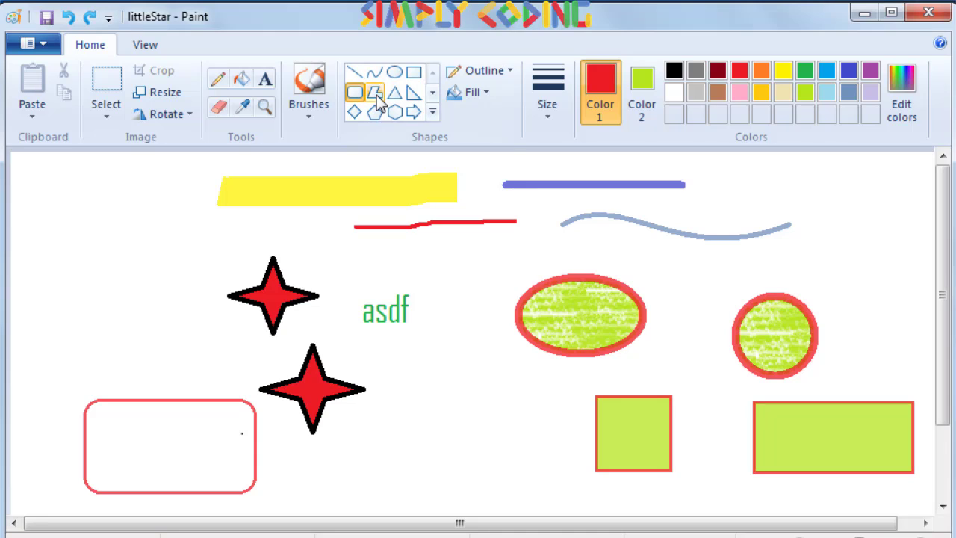
- Draw a closed irregular polygon above the rounded rectangle, with a long vertical left side and several short edges forming the right side
left_click(375, 95)
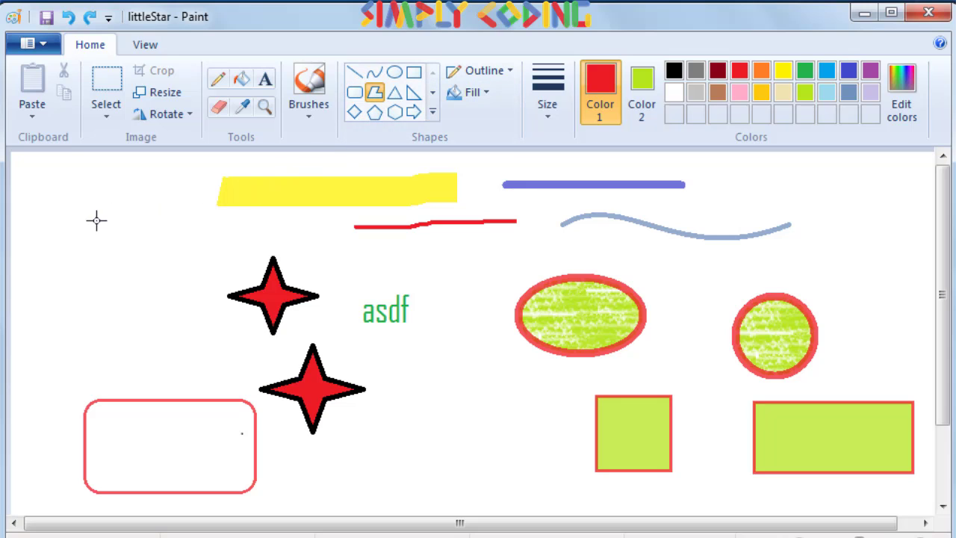
left_click_drag(92, 230, 93, 368)
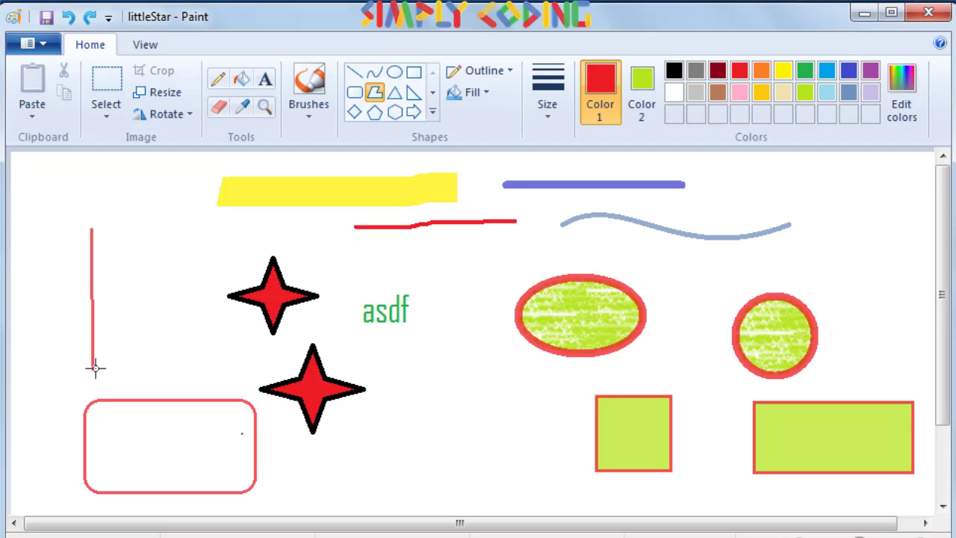
left_click(149, 337)
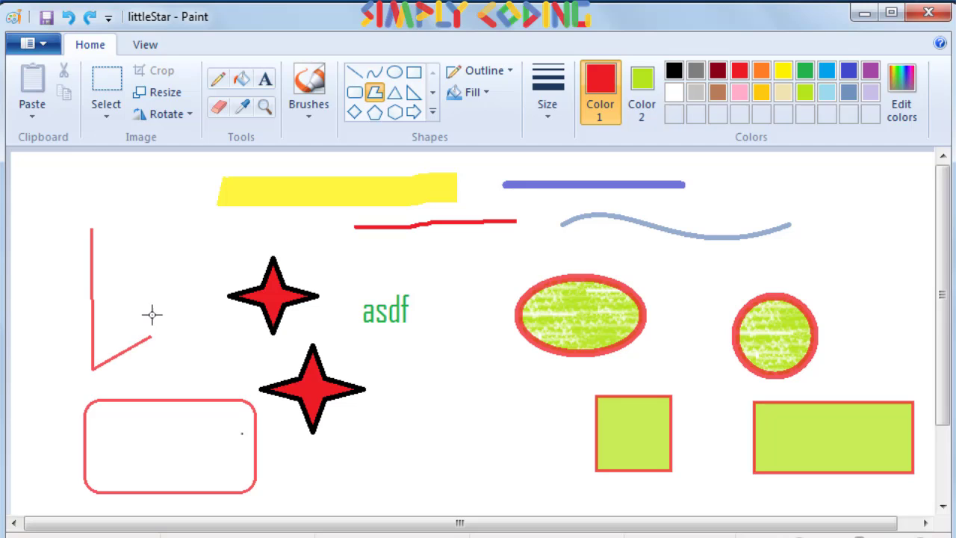
left_click(141, 292)
left_click(125, 262)
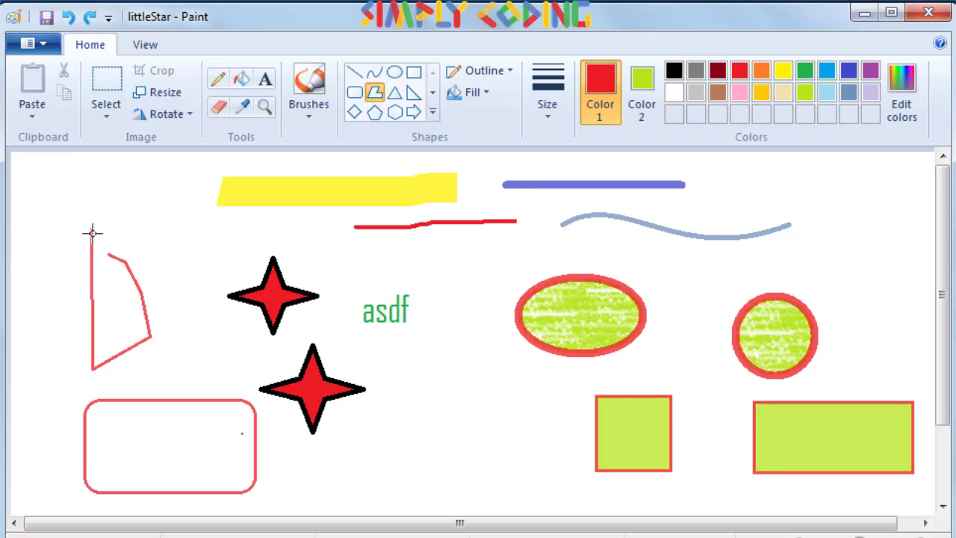
left_click(92, 233)
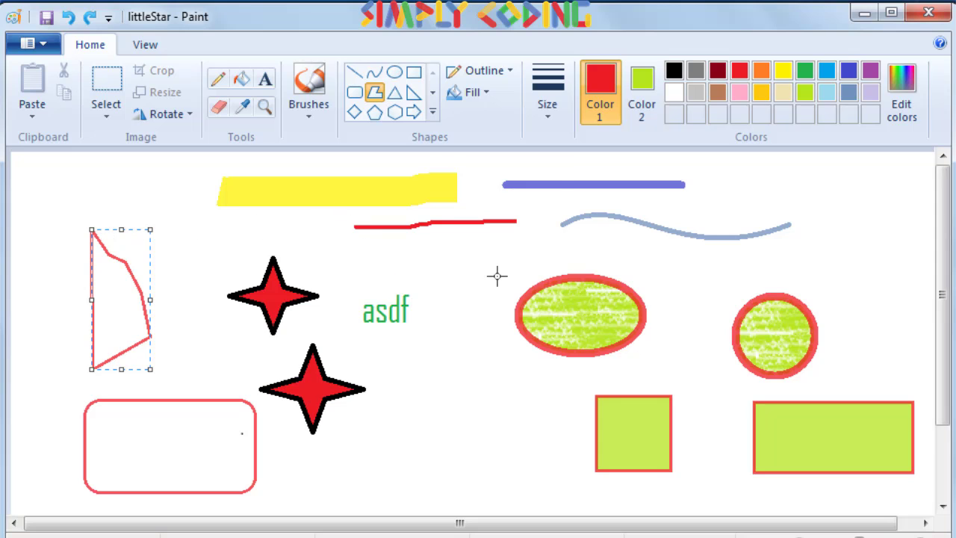
- Give the polygon an indigo outline in the third line size and a lime Marker fill
left_click(547, 117)
left_click(558, 228)
left_click(849, 71)
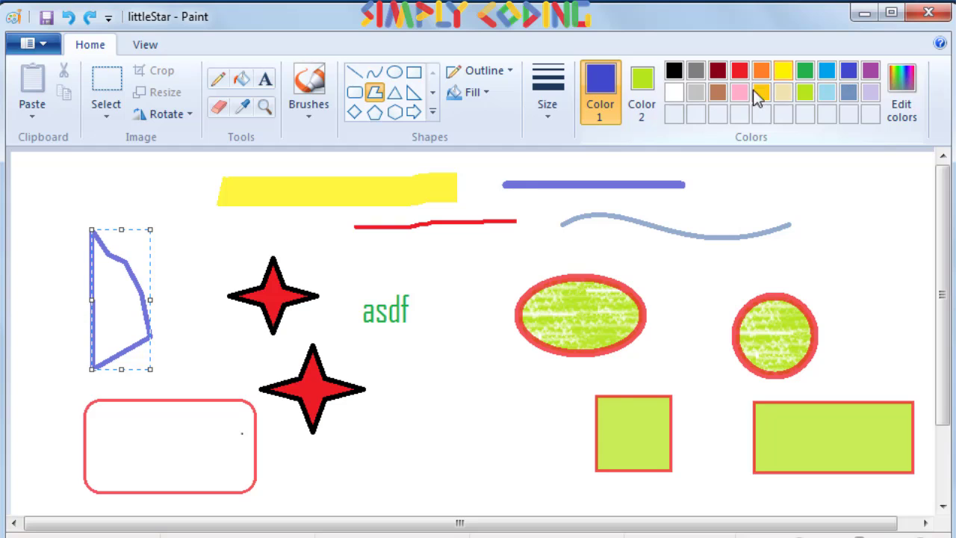
left_click(475, 91)
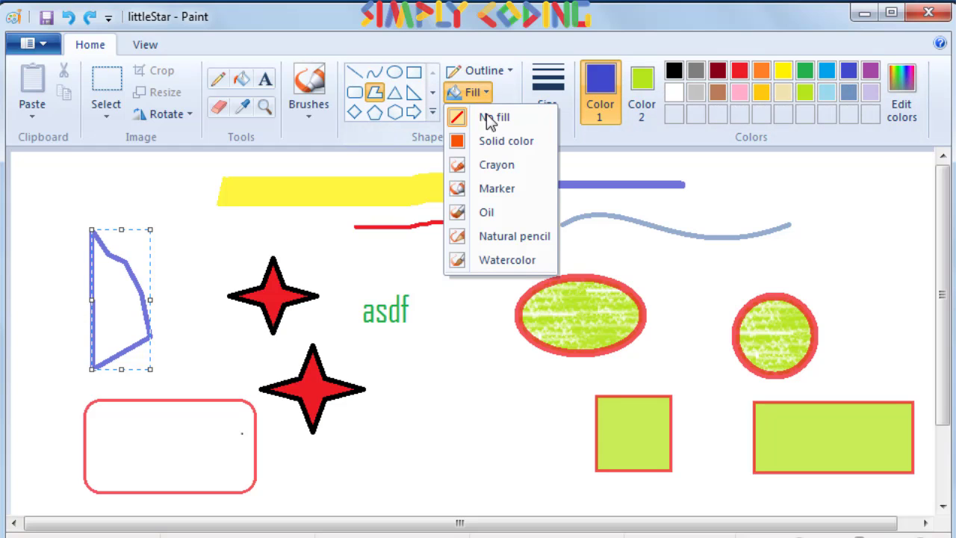
left_click(501, 190)
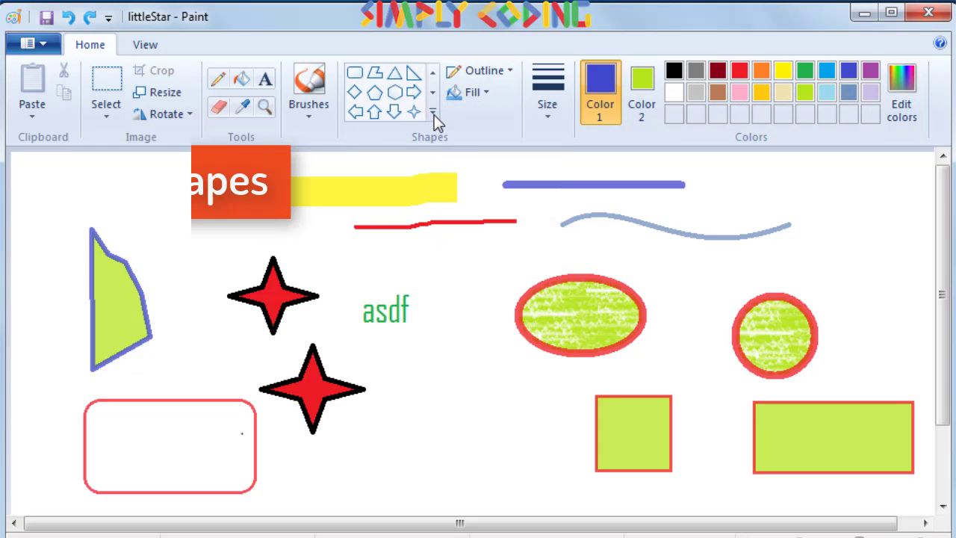
- Draw an unfilled indigo heart between the lower star and the square
left_click(432, 112)
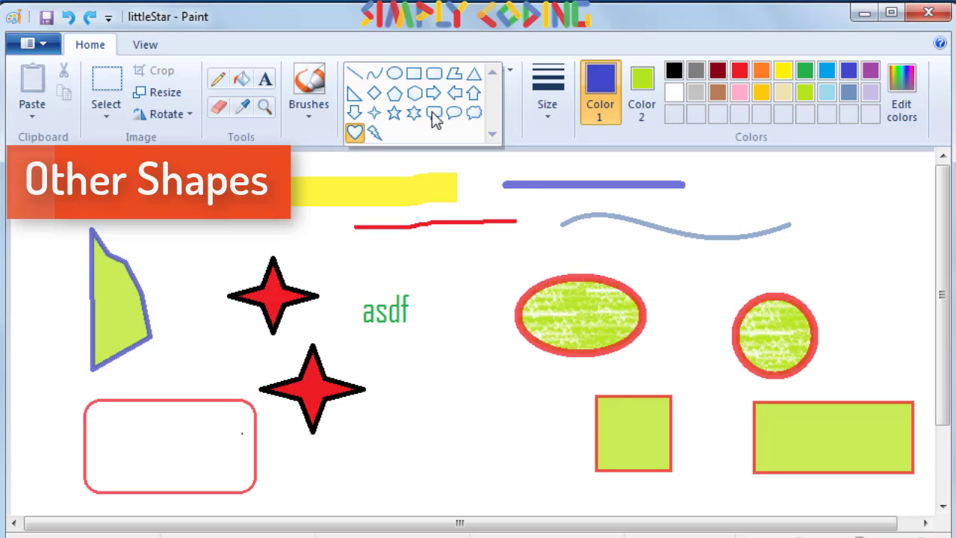
left_click(355, 132)
left_click_drag(406, 384, 517, 482)
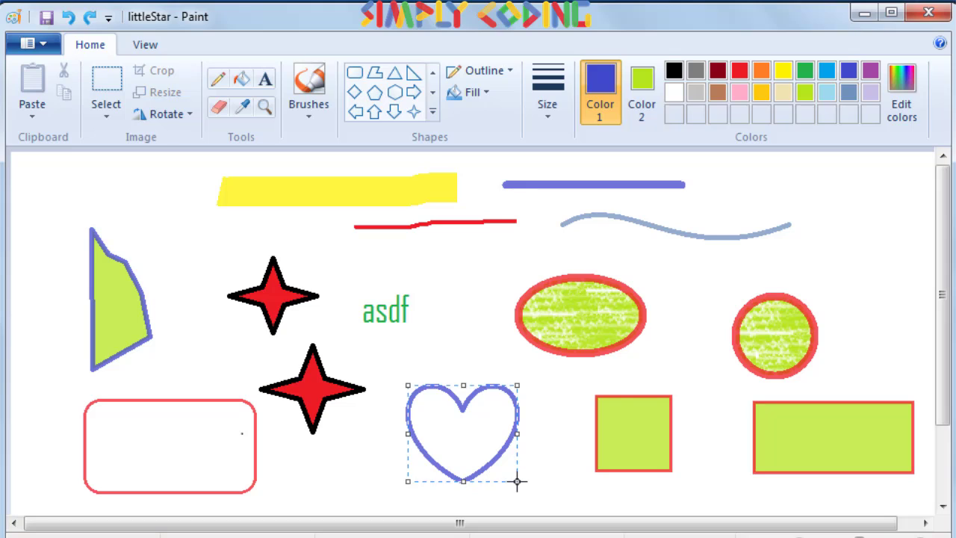
left_click(209, 220)
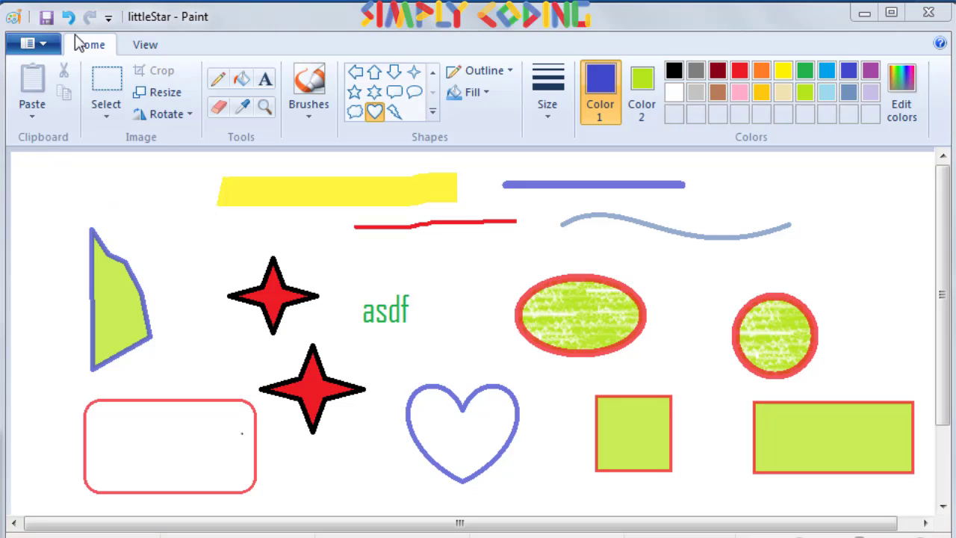
- Choose the rectangular selection tool
left_click(107, 83)
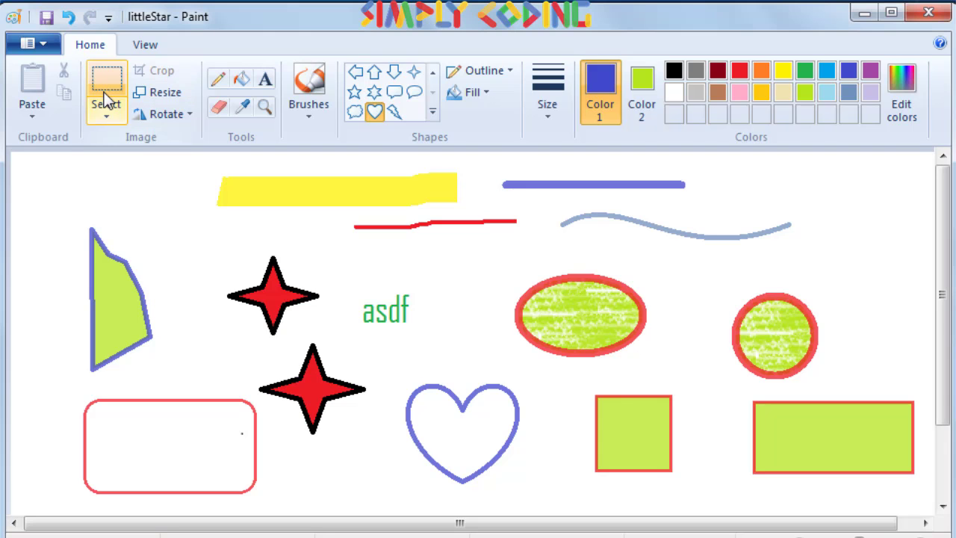